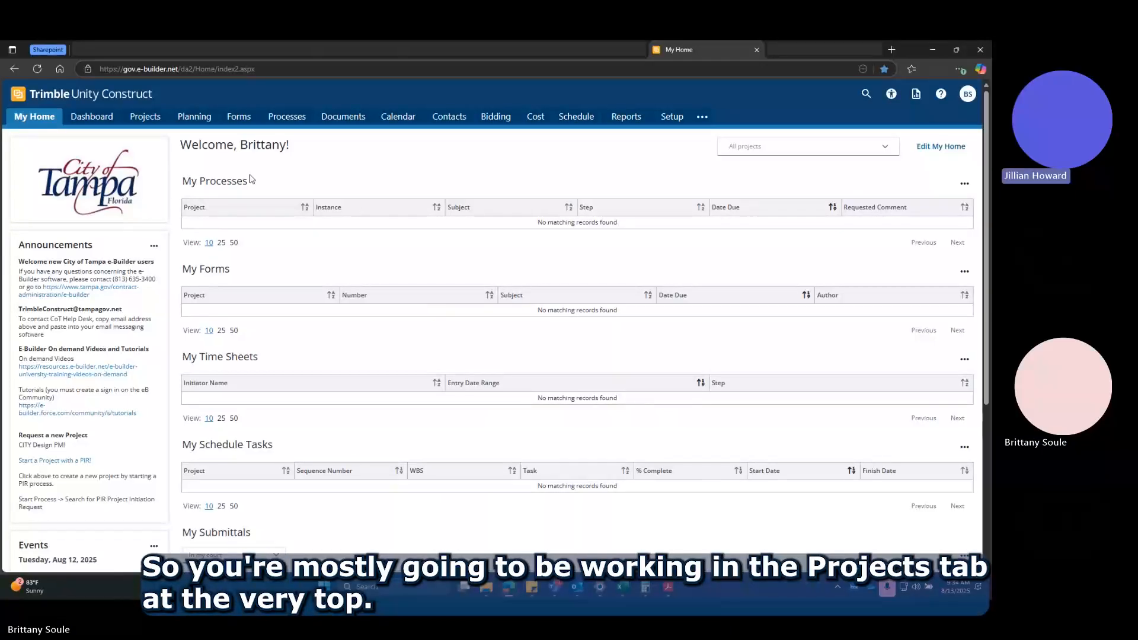
Open the Projects list, logging back in with the saved account credentials.
{"action": "left_click", "coordinate": [140, 116]}
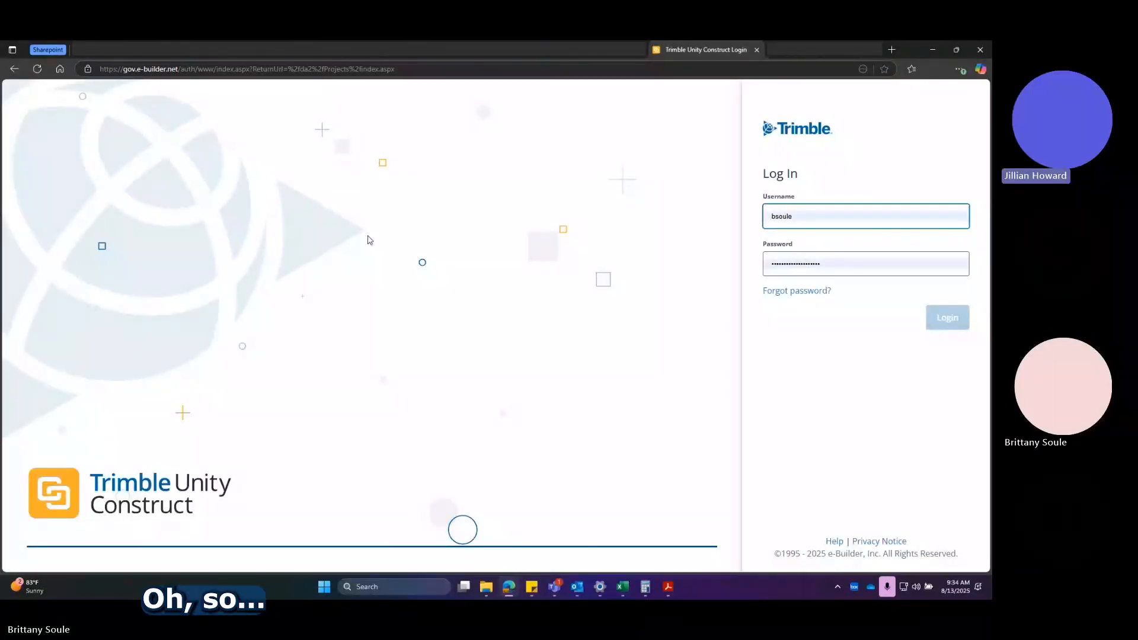
{"action": "left_click", "coordinate": [931, 265]}
{"action": "left_click", "coordinate": [966, 364]}
{"action": "left_click", "coordinate": [958, 327]}
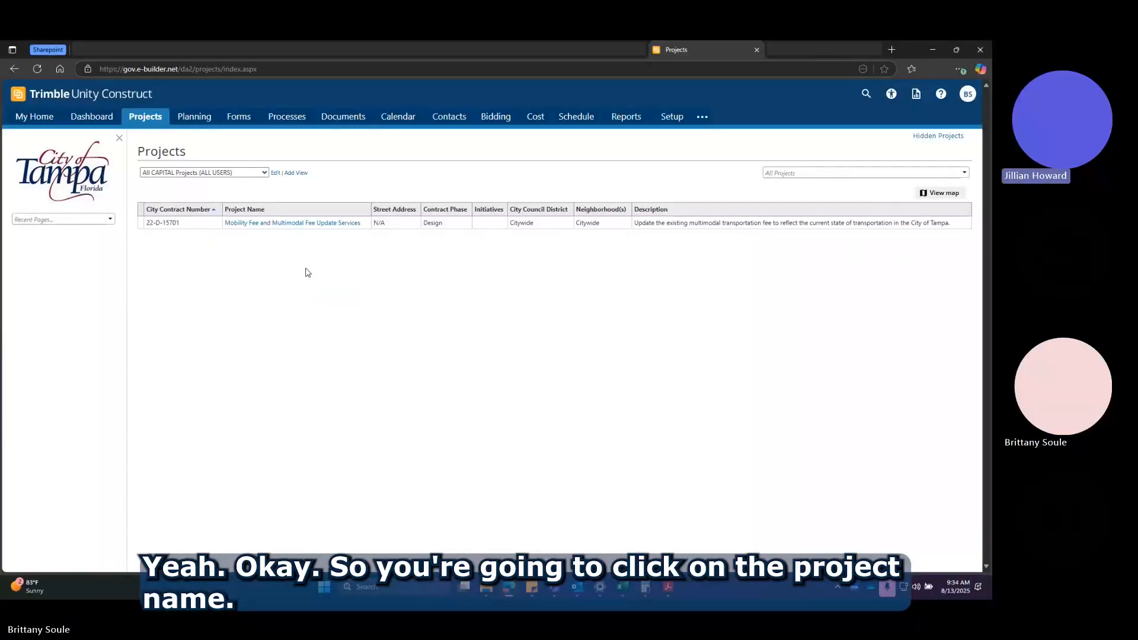
Open the Mobility Fee and Multimodal Fee Update Services project and review its details and custom fields.
{"action": "left_click", "coordinate": [296, 223]}
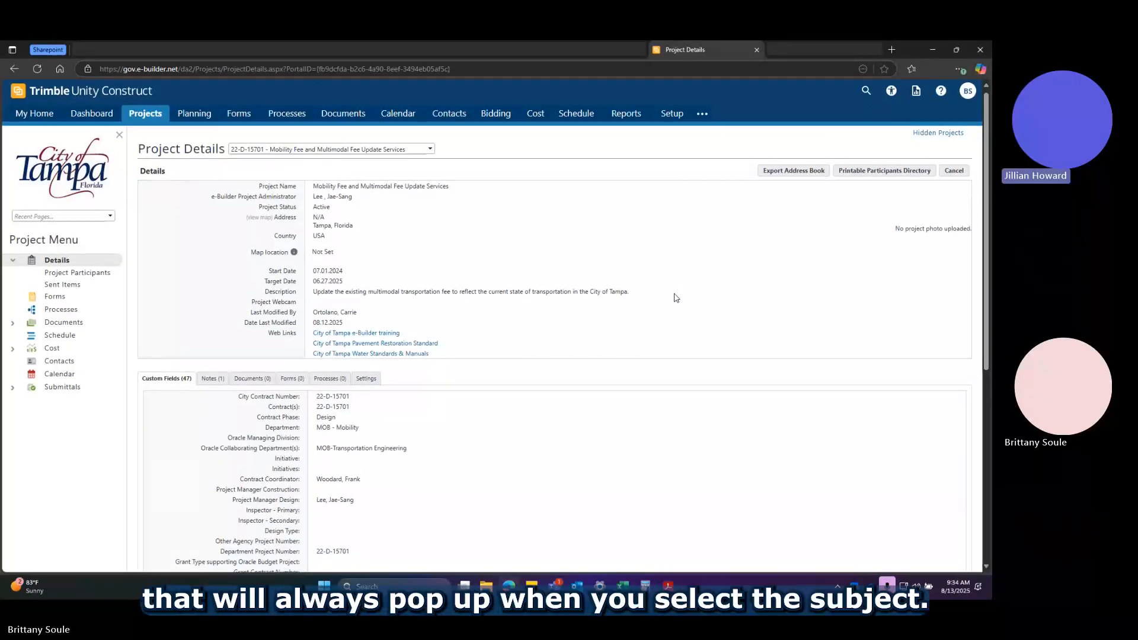
{"action": "scroll", "coordinate": [675, 297], "scroll_direction": "down", "scroll_amount": 1}
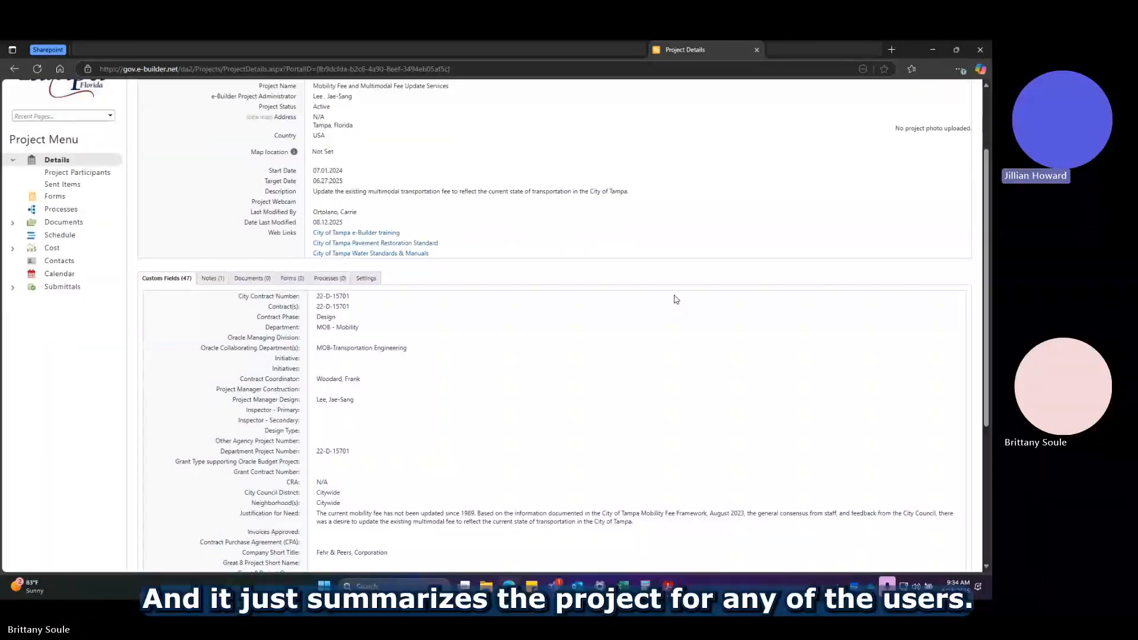
{"action": "scroll", "coordinate": [674, 303], "scroll_direction": "up", "scroll_amount": 1}
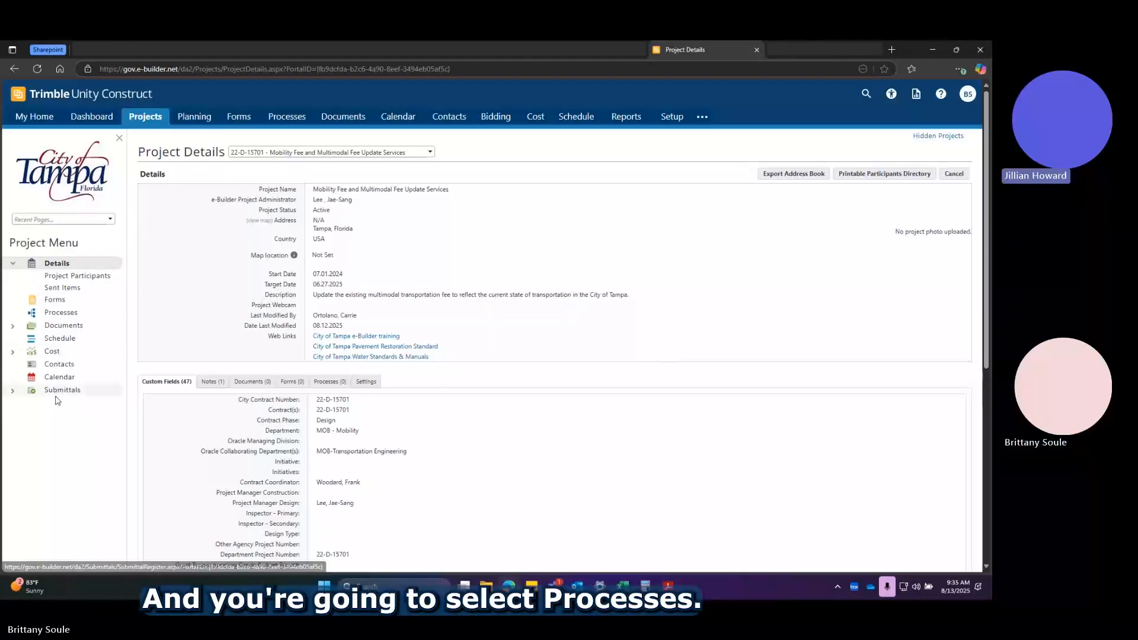
Start a Pay App/Invoice Approval (PAYAP) process for the project and maximize its form window.
{"action": "left_click", "coordinate": [61, 313]}
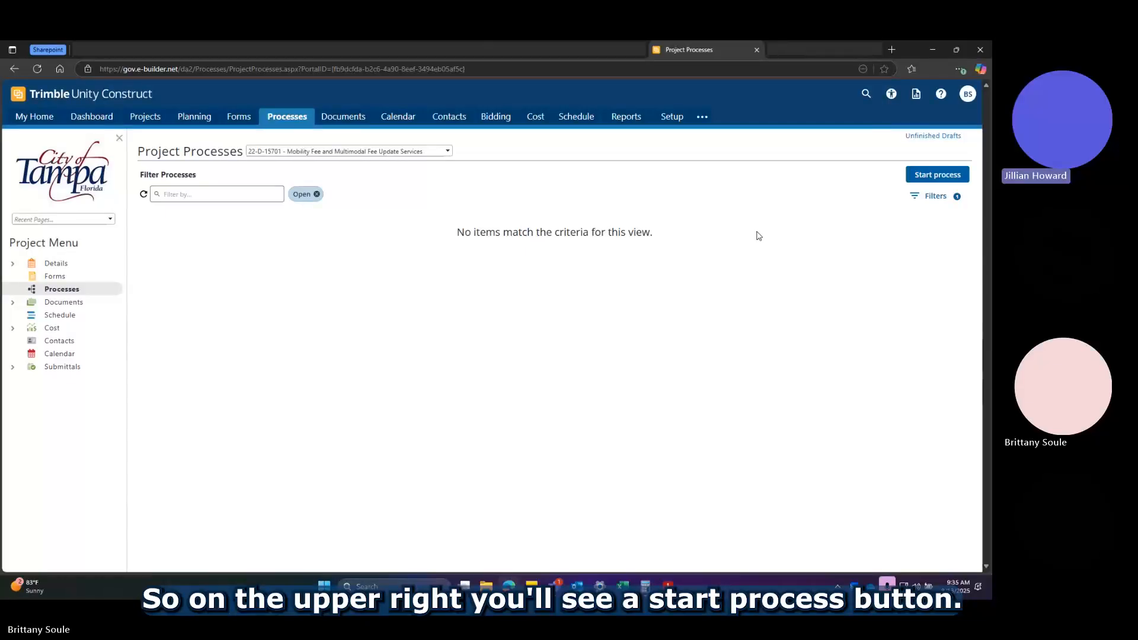
{"action": "left_click", "coordinate": [944, 176]}
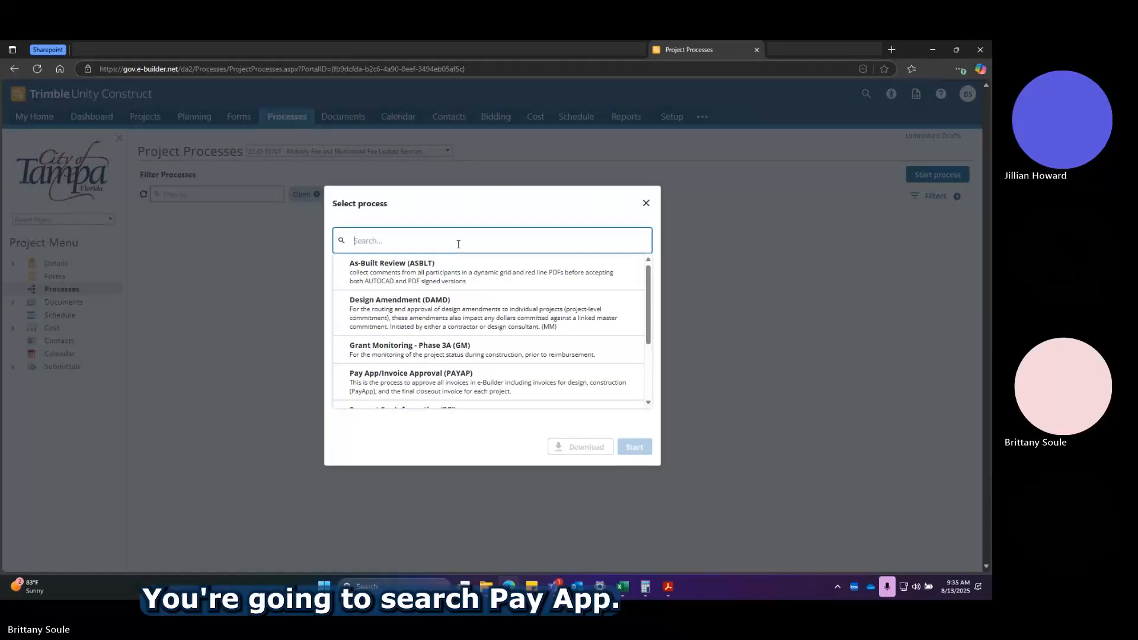
{"action": "type", "text": "pay"}
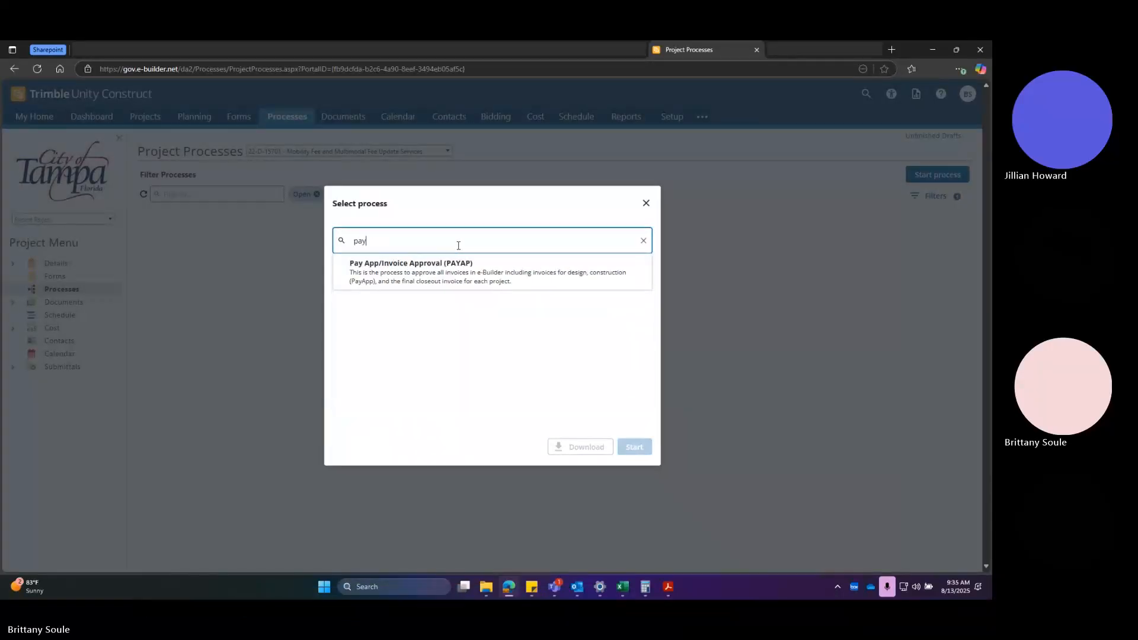
{"action": "left_click", "coordinate": [456, 271]}
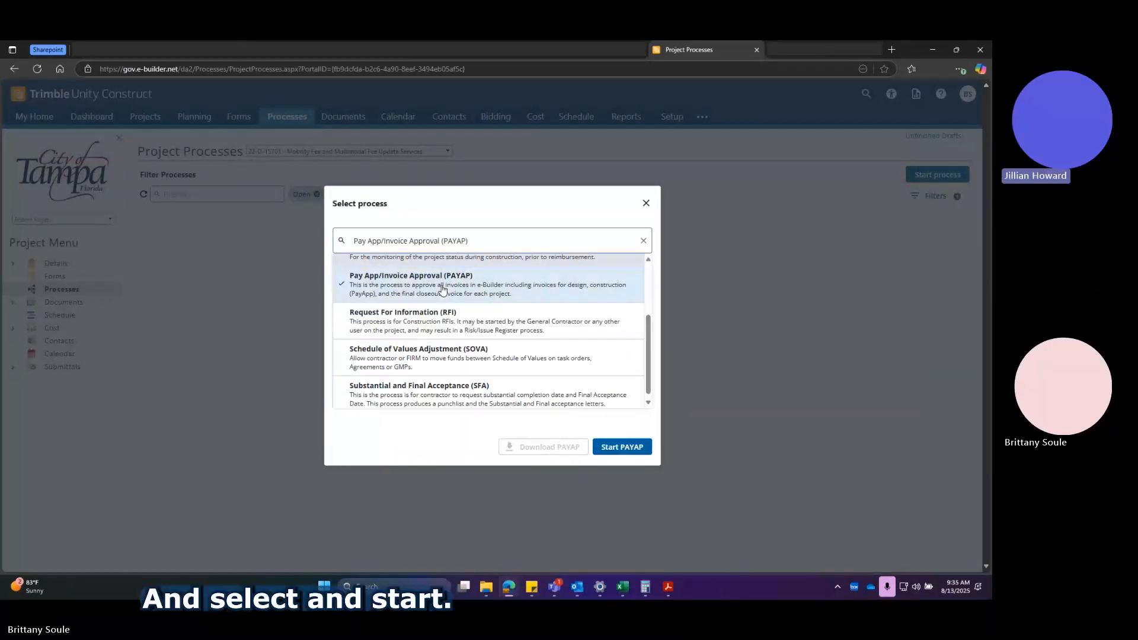
{"action": "left_click", "coordinate": [622, 447]}
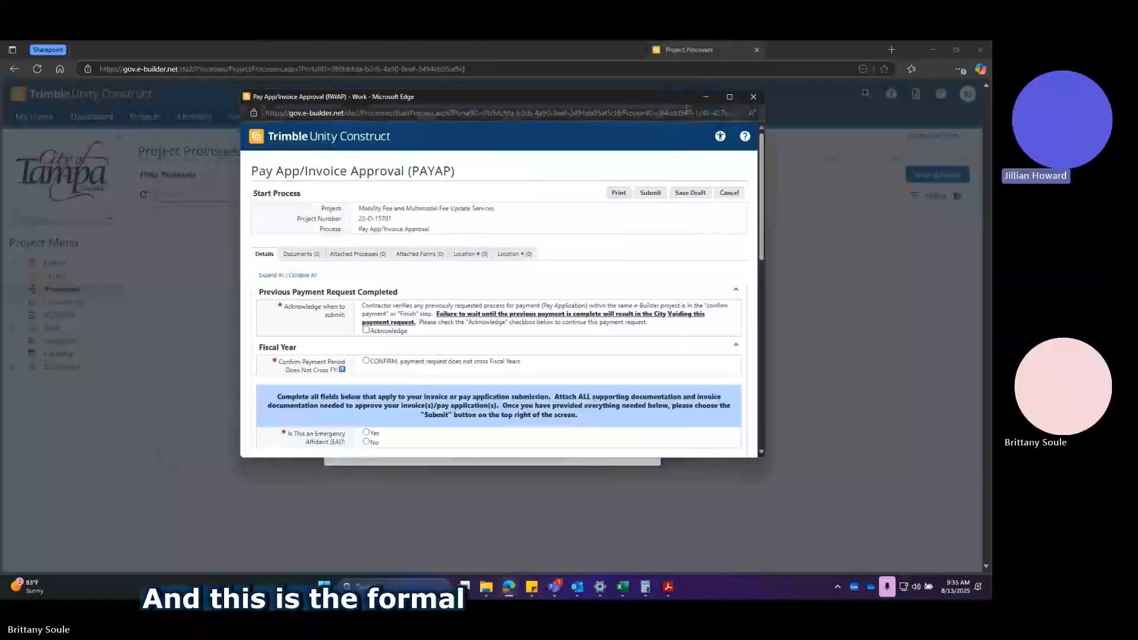
{"action": "left_click", "coordinate": [729, 97]}
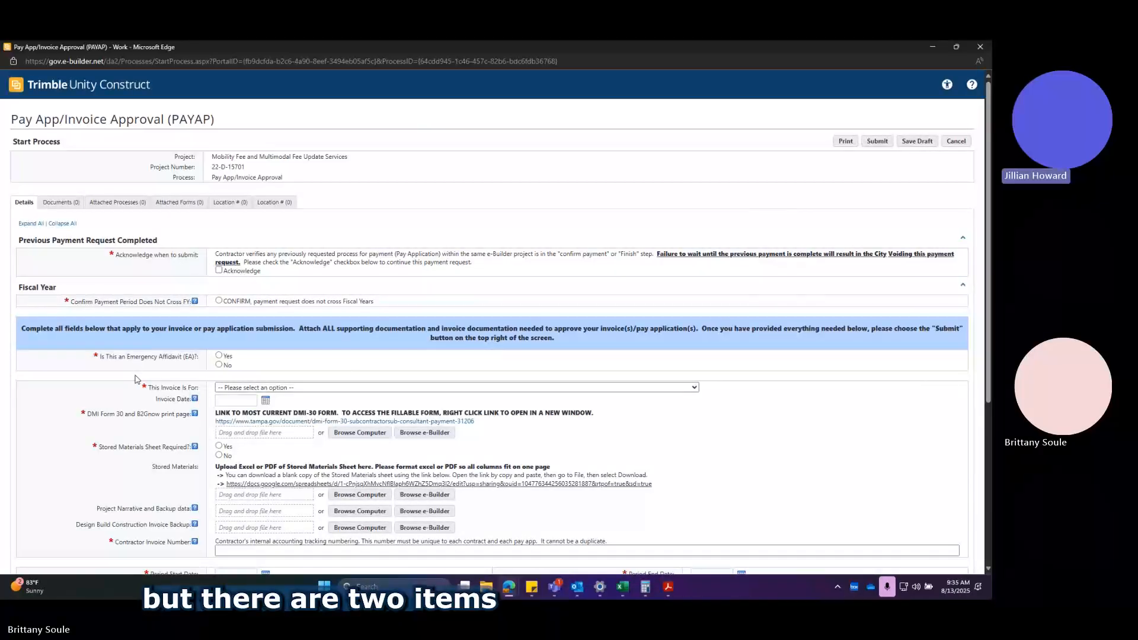
Acknowledge that the previous payment request is completed and confirm that the payment request does not cross fiscal years.
{"action": "scroll", "coordinate": [134, 387], "scroll_direction": "down", "scroll_amount": 1}
{"action": "scroll", "coordinate": [134, 387], "scroll_direction": "down", "scroll_amount": 2}
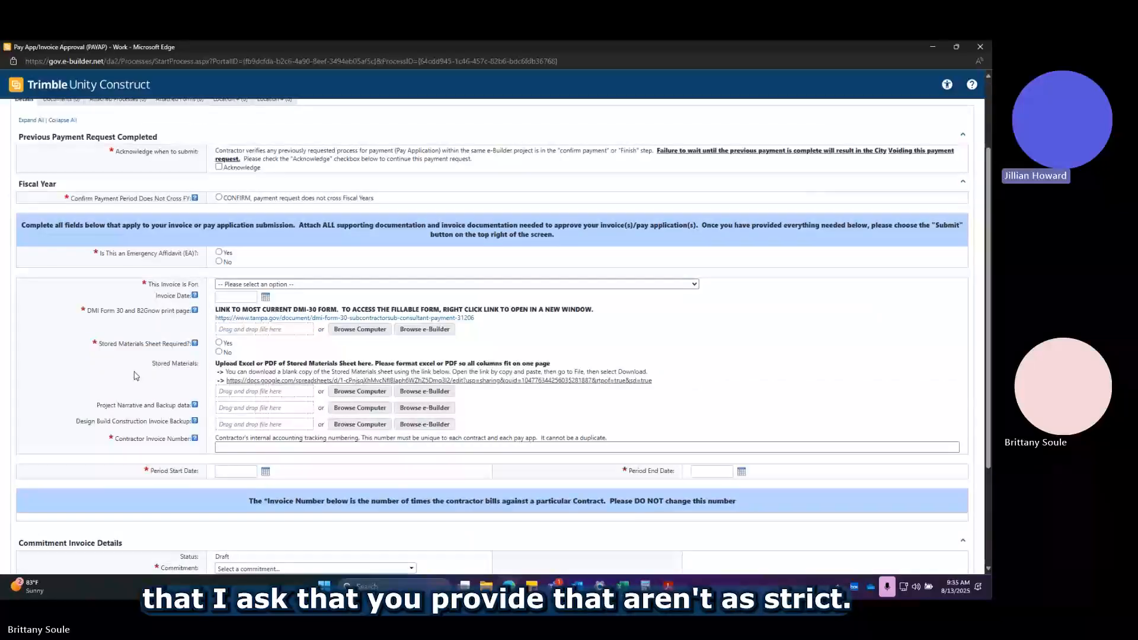
{"action": "scroll", "coordinate": [135, 379], "scroll_direction": "up", "scroll_amount": 2}
{"action": "scroll", "coordinate": [137, 374], "scroll_direction": "down", "scroll_amount": 3}
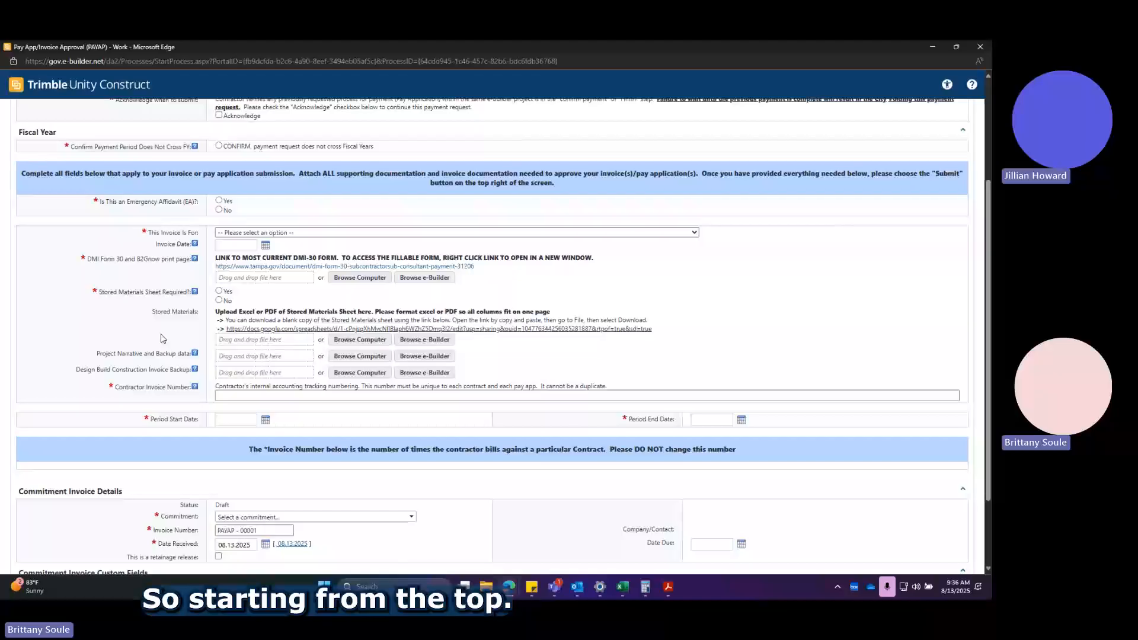
{"action": "scroll", "coordinate": [169, 344], "scroll_direction": "up", "scroll_amount": 3}
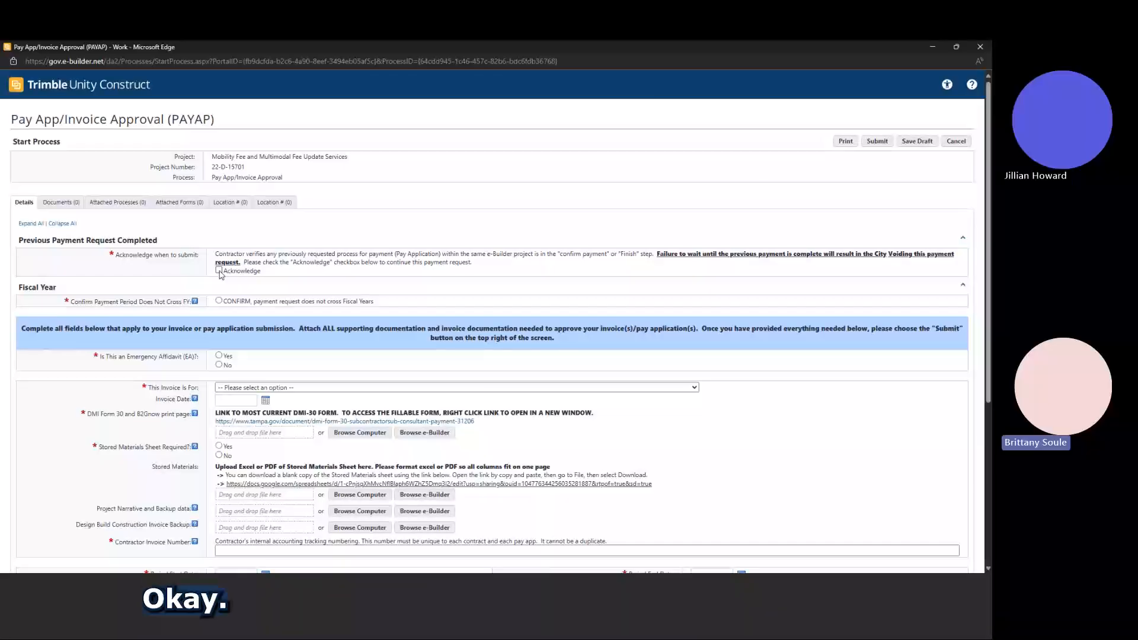
{"action": "left_click", "coordinate": [219, 271]}
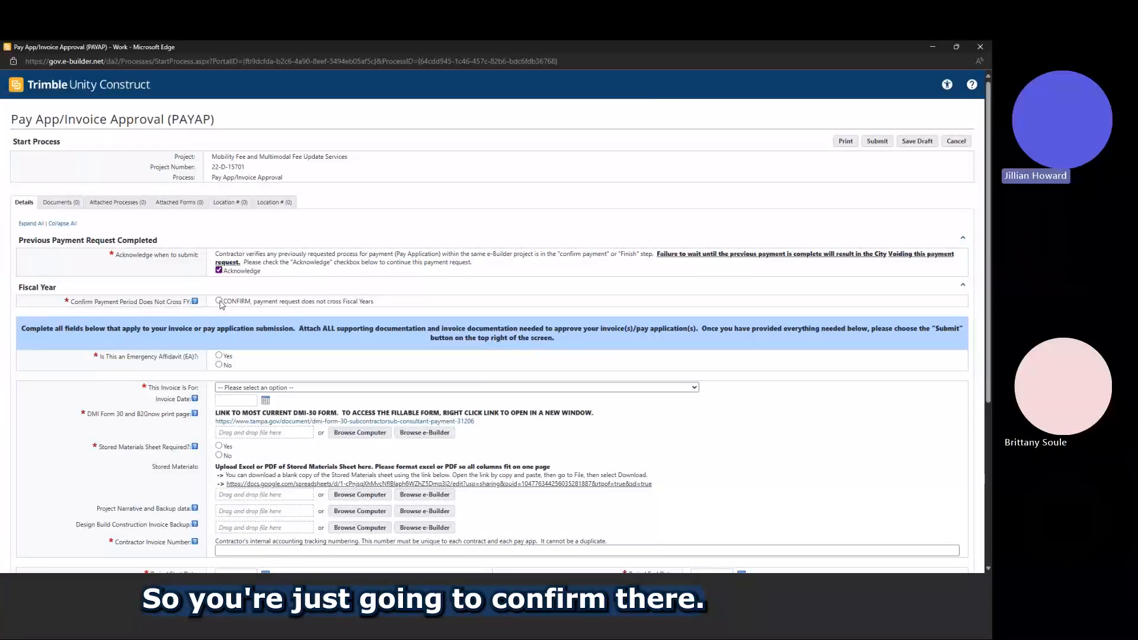
{"action": "left_click", "coordinate": [218, 301]}
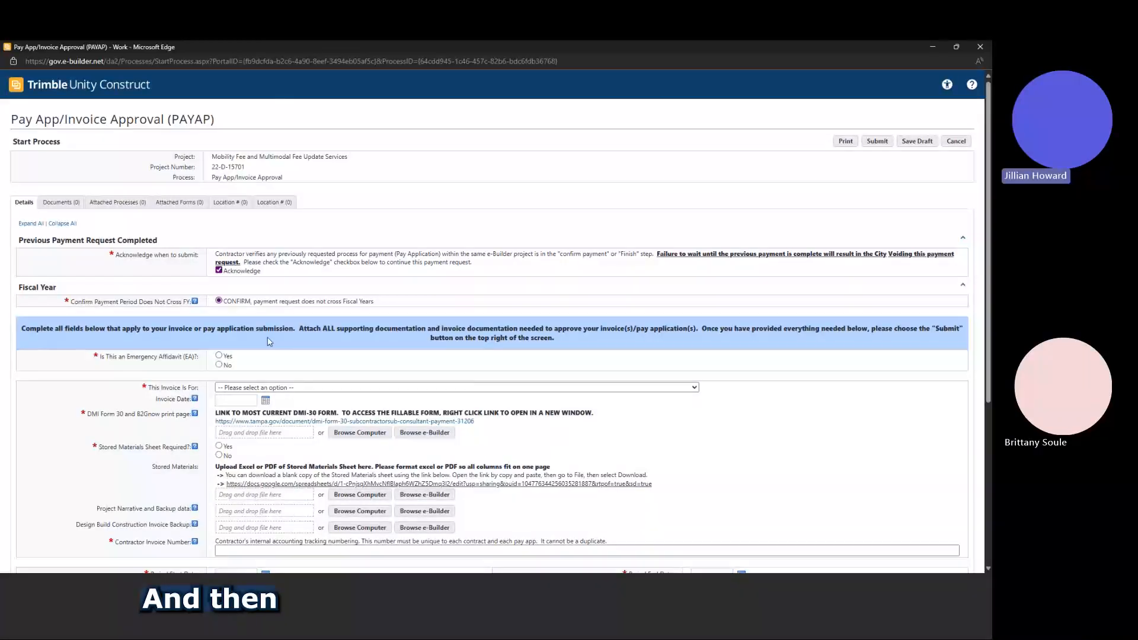
Answer No to the Emergency Affidavit question and set the invoice to Design with invoice date 08.13.2025.
{"action": "scroll", "coordinate": [342, 326], "scroll_direction": "down", "scroll_amount": 2}
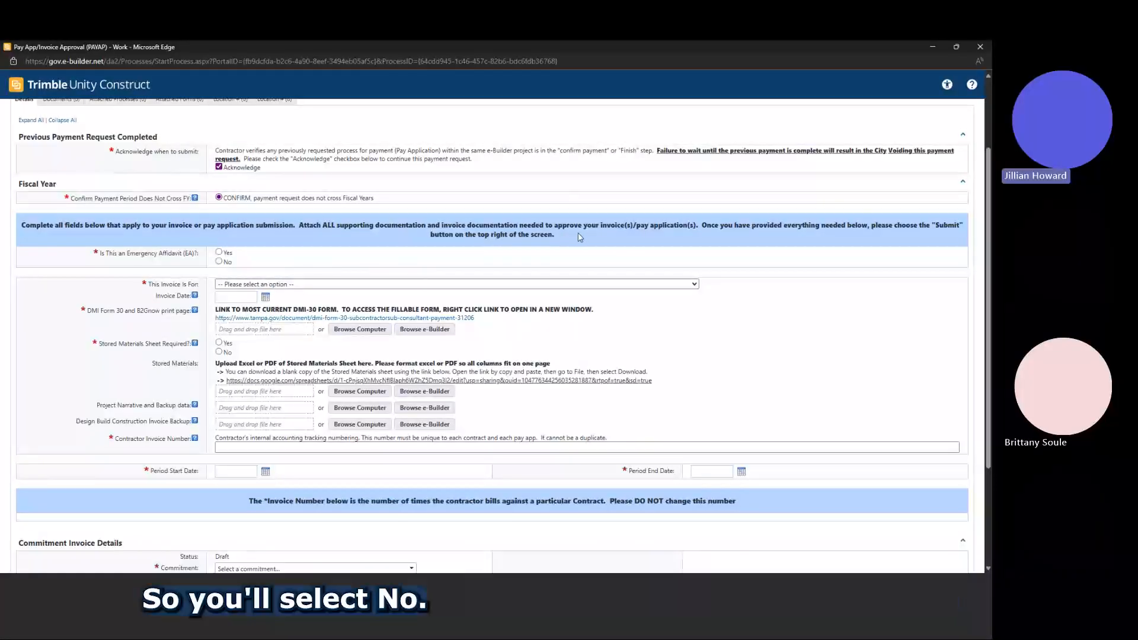
{"action": "left_click", "coordinate": [219, 262]}
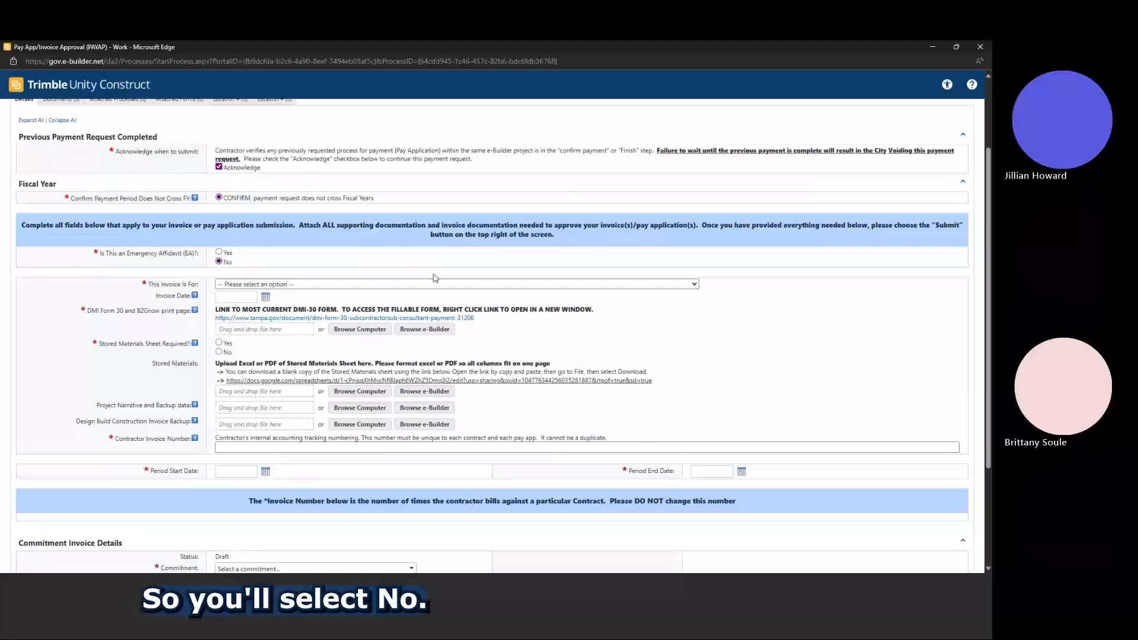
{"action": "scroll", "coordinate": [788, 337], "scroll_direction": "down", "scroll_amount": 1}
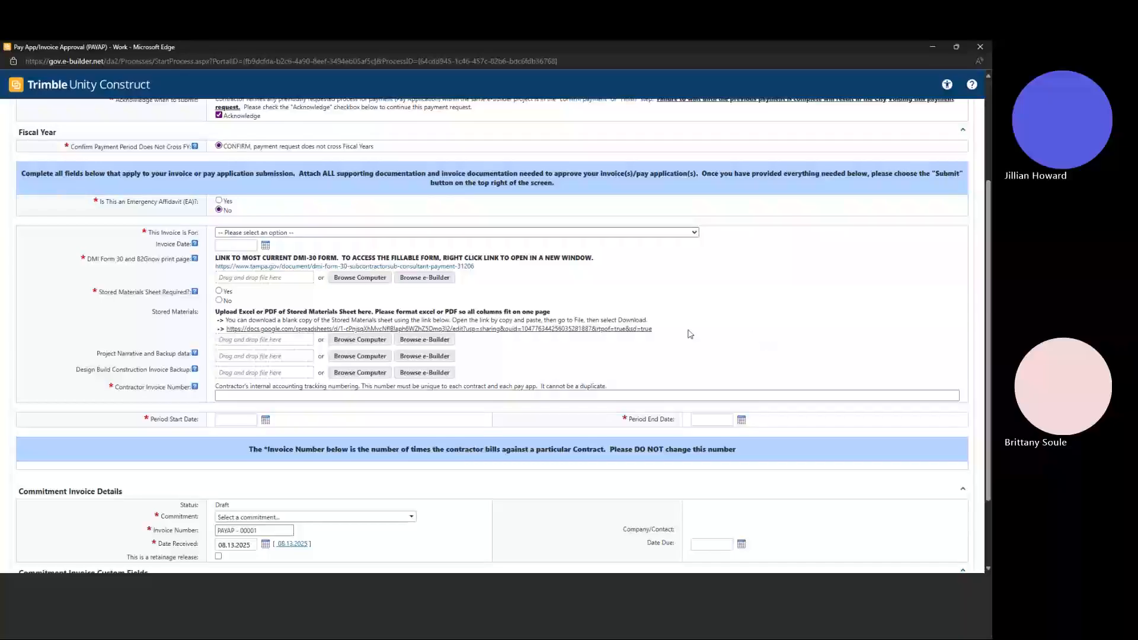
{"action": "left_click", "coordinate": [695, 233]}
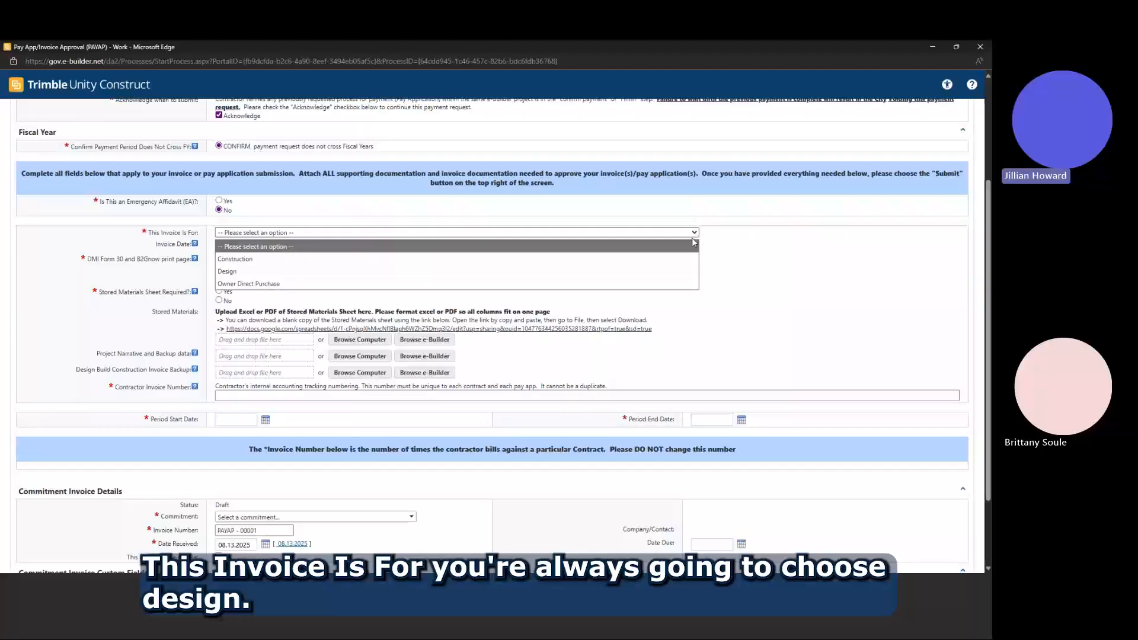
{"action": "left_click", "coordinate": [672, 271]}
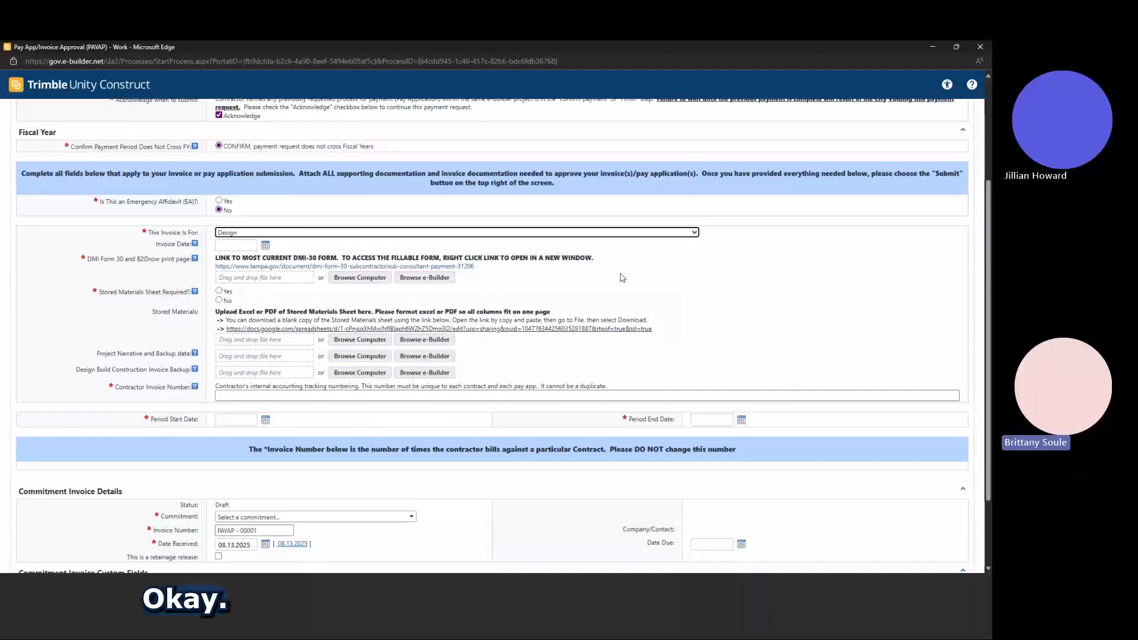
{"action": "left_click", "coordinate": [265, 245]}
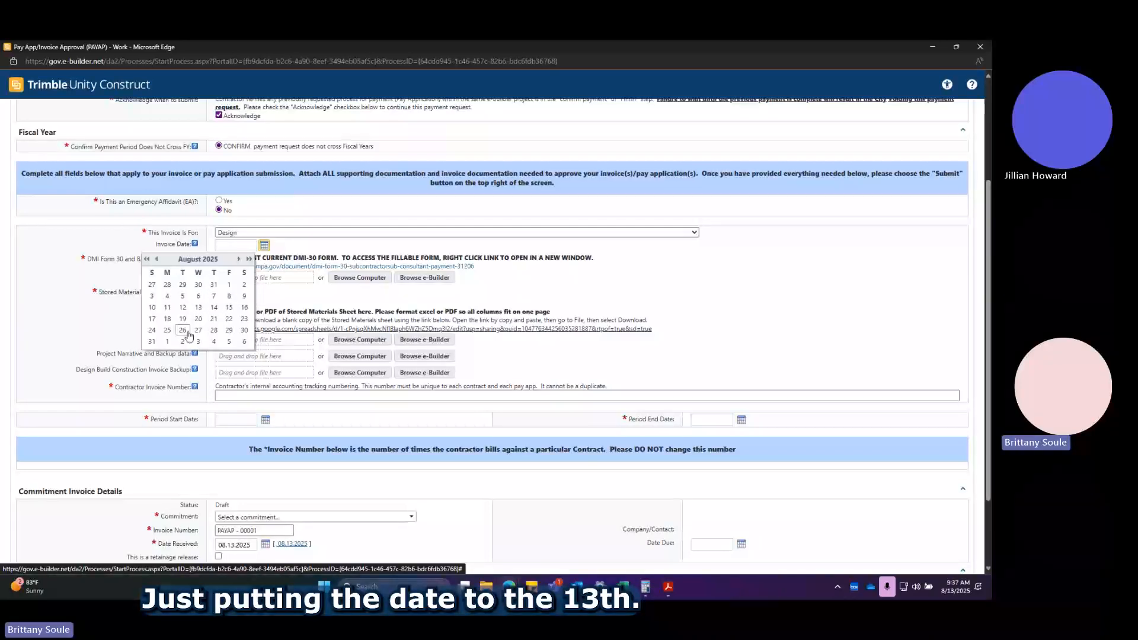
{"action": "left_click", "coordinate": [198, 307]}
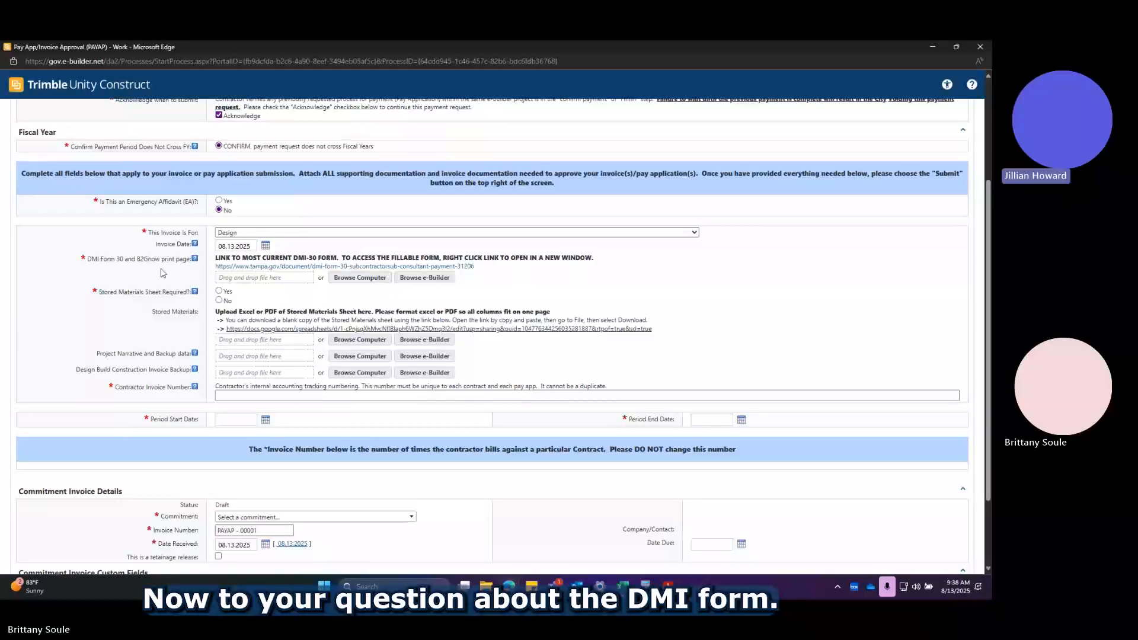
Open the link to the most current DMI-30 form in a new browser tab.
{"action": "right_click", "coordinate": [330, 270]}
{"action": "left_click", "coordinate": [401, 276]}
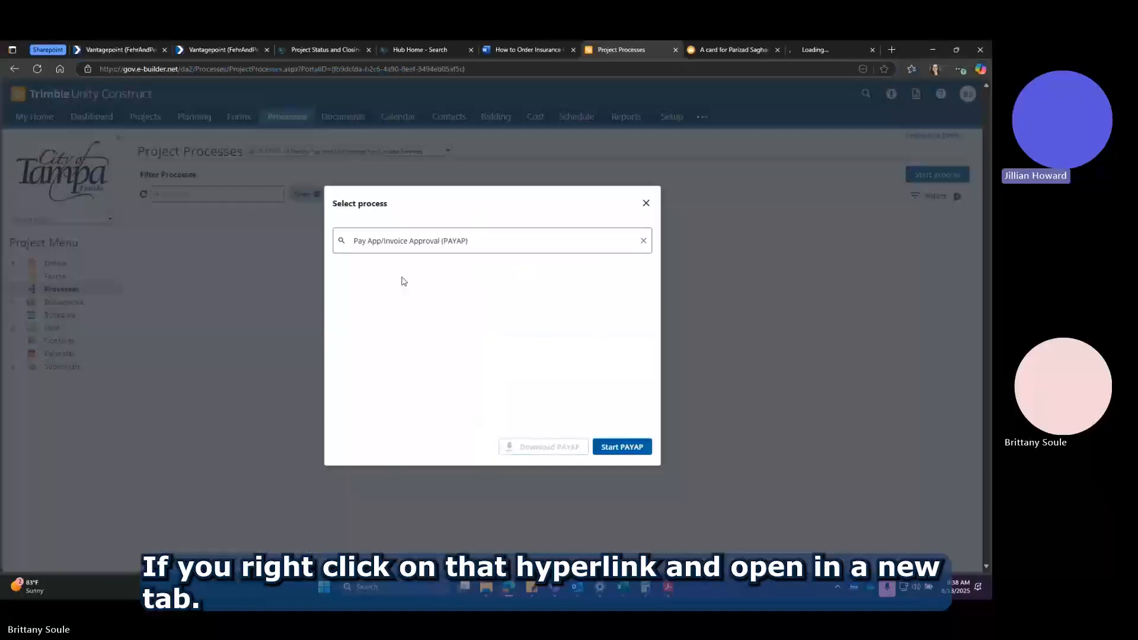
{"action": "left_click", "coordinate": [817, 47]}
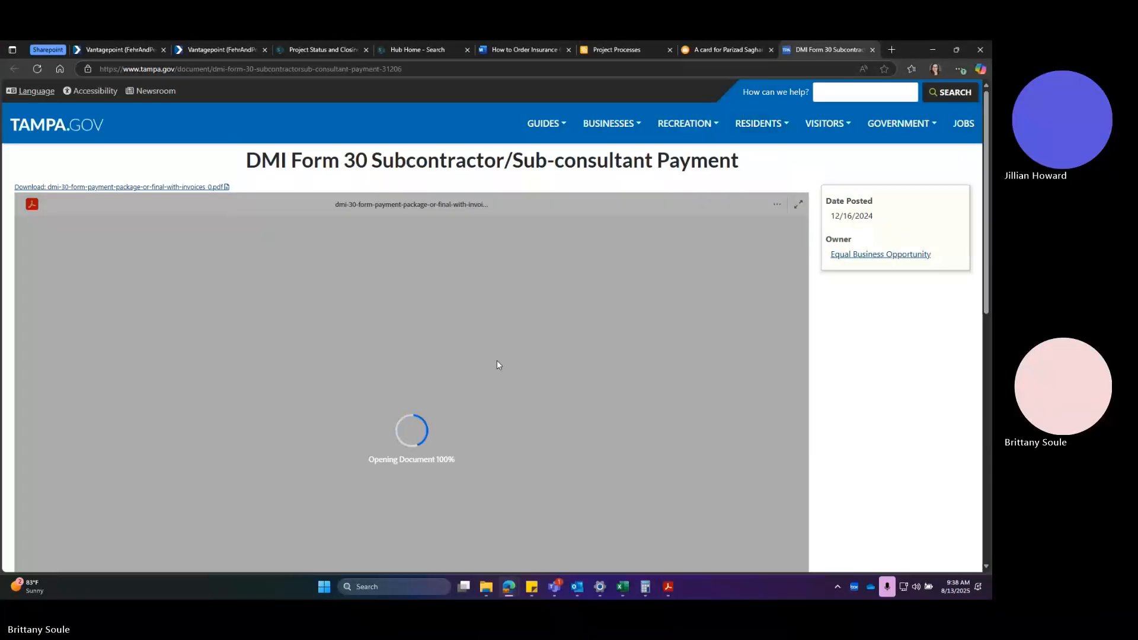
Examine the DMI 30 payment form, including its header fields, subcontractor table, signature line and completion instructions.
{"action": "scroll", "coordinate": [675, 313], "scroll_direction": "down", "scroll_amount": 2}
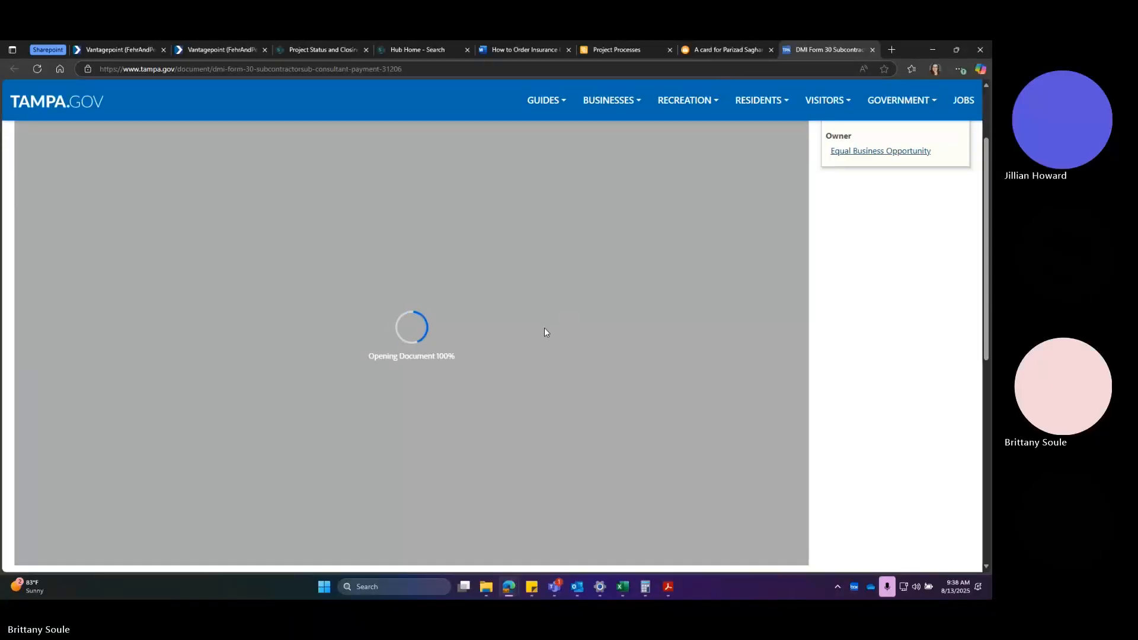
{"action": "scroll", "coordinate": [481, 355], "scroll_direction": "down", "scroll_amount": 9}
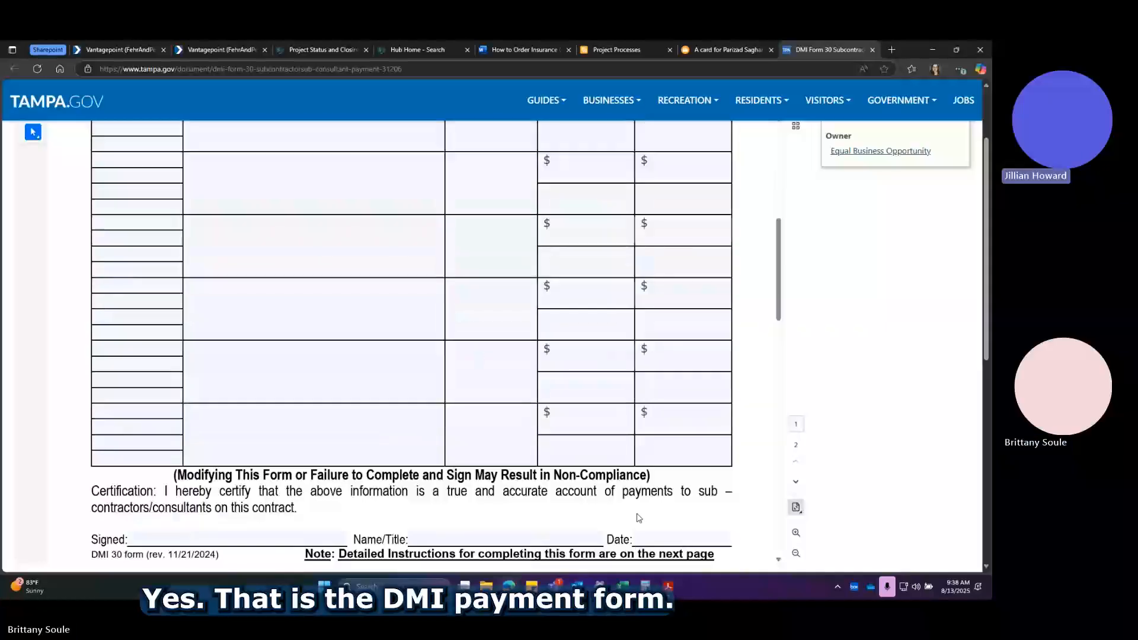
{"action": "scroll", "coordinate": [710, 469], "scroll_direction": "up", "scroll_amount": 5}
{"action": "scroll", "coordinate": [709, 468], "scroll_direction": "up", "scroll_amount": 5}
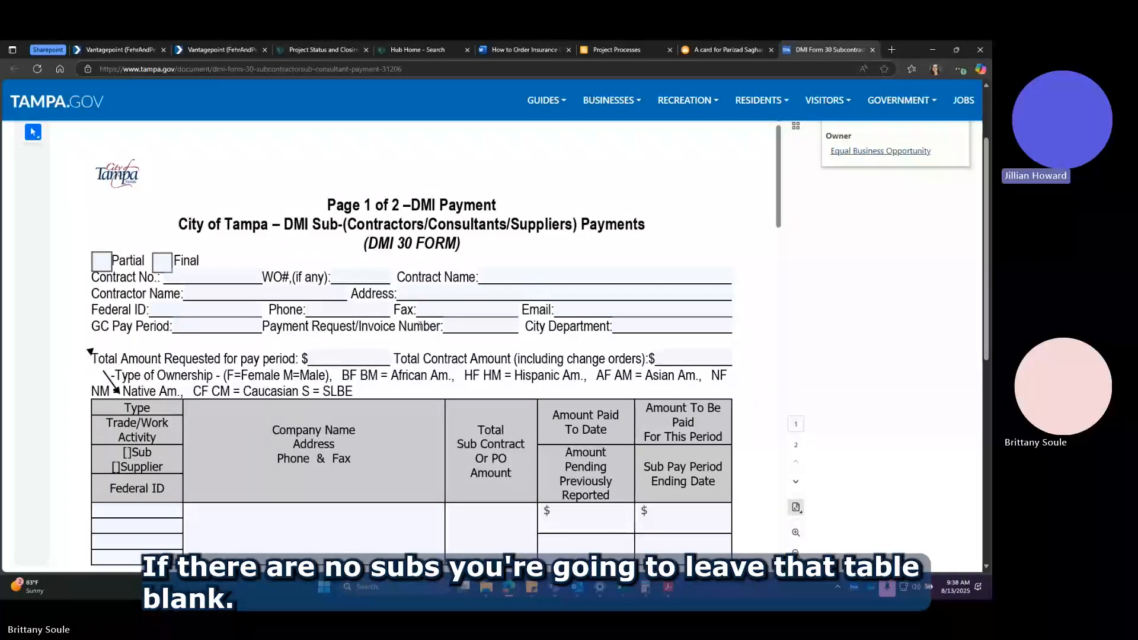
{"action": "scroll", "coordinate": [416, 328], "scroll_direction": "down", "scroll_amount": 1}
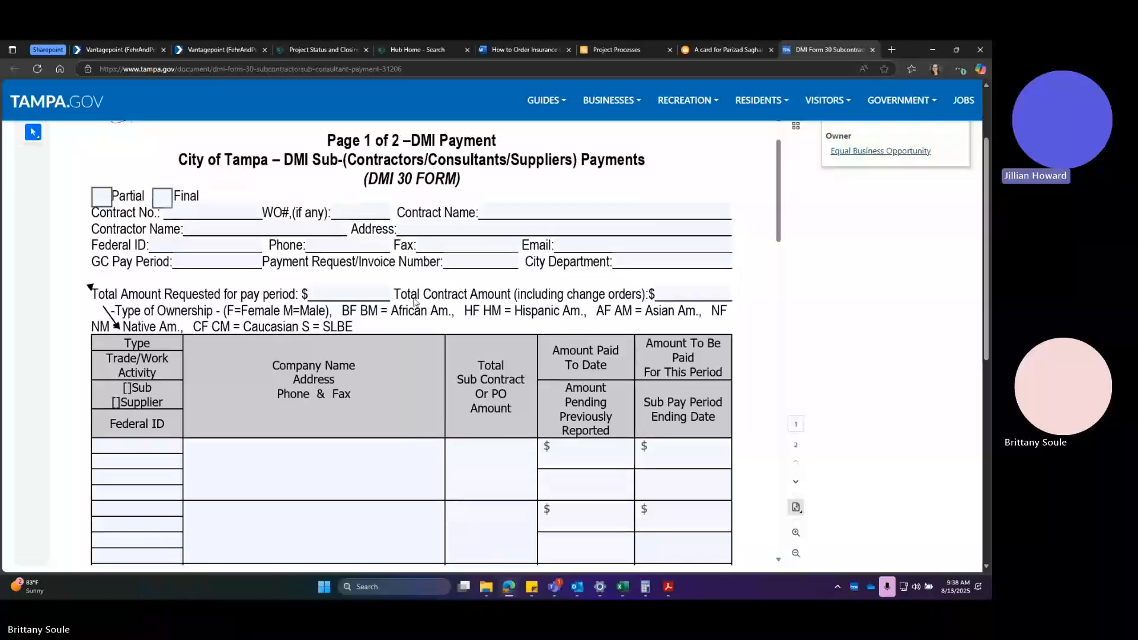
{"action": "scroll", "coordinate": [456, 211], "scroll_direction": "down", "scroll_amount": 2}
{"action": "scroll", "coordinate": [456, 211], "scroll_direction": "down", "scroll_amount": 5}
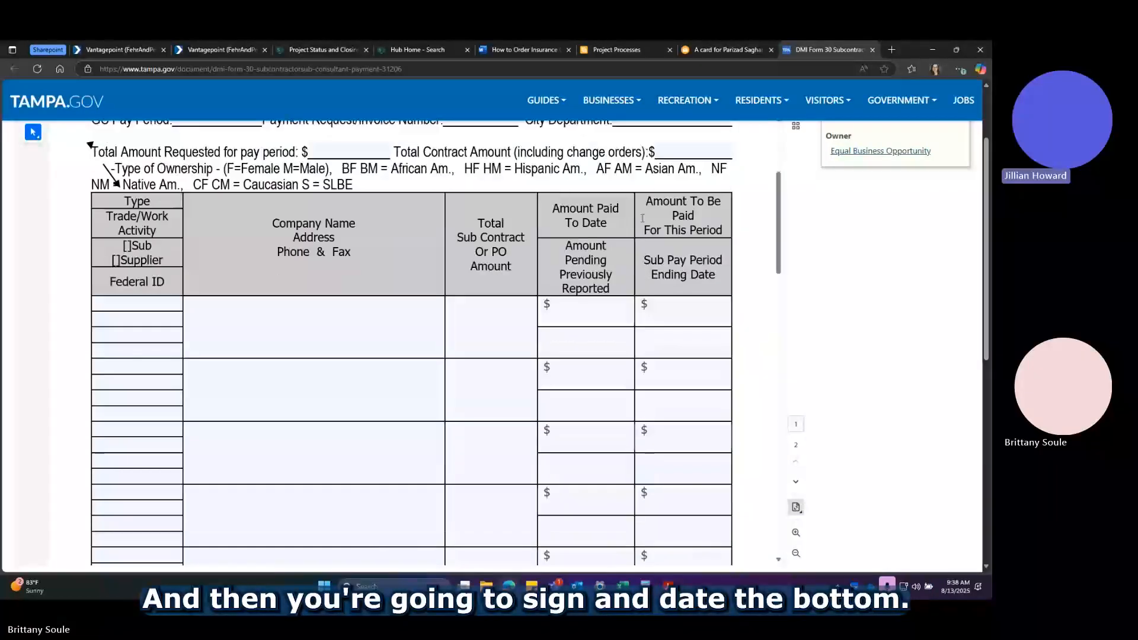
{"action": "scroll", "coordinate": [663, 283], "scroll_direction": "down", "scroll_amount": 4}
{"action": "scroll", "coordinate": [593, 356], "scroll_direction": "down", "scroll_amount": 8}
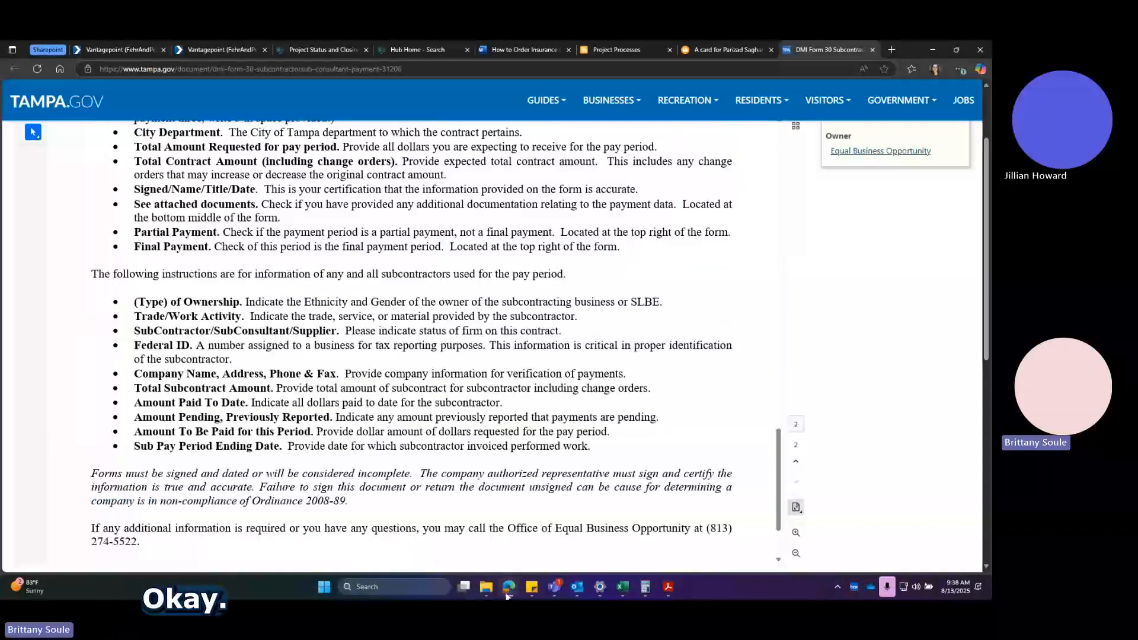
Return to the Pay App/Invoice Approval form and answer No to Stored Materials Sheet Required.
{"action": "mouse_move", "coordinate": [506, 595]}
{"action": "left_click", "coordinate": [564, 520]}
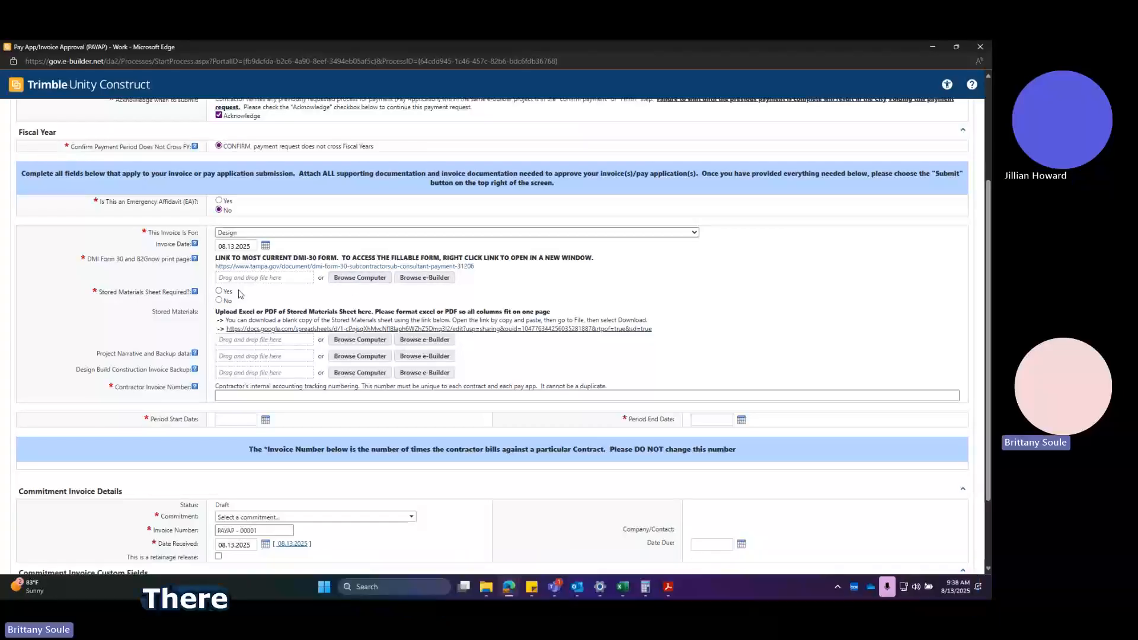
{"action": "scroll", "coordinate": [229, 295], "scroll_direction": "down", "scroll_amount": 1}
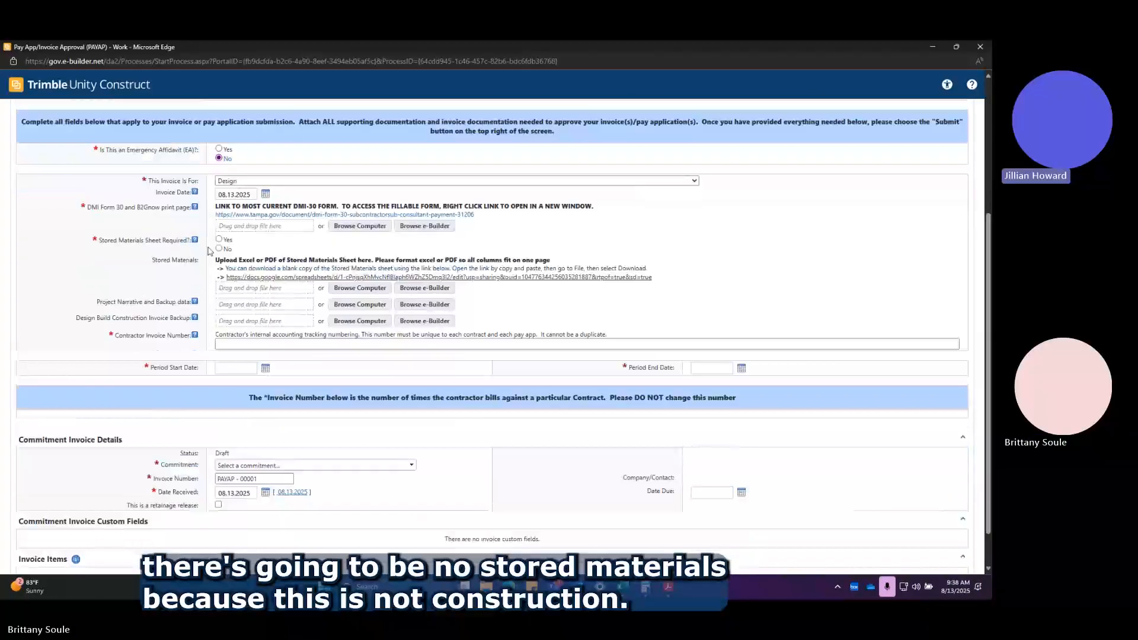
{"action": "left_click", "coordinate": [219, 248]}
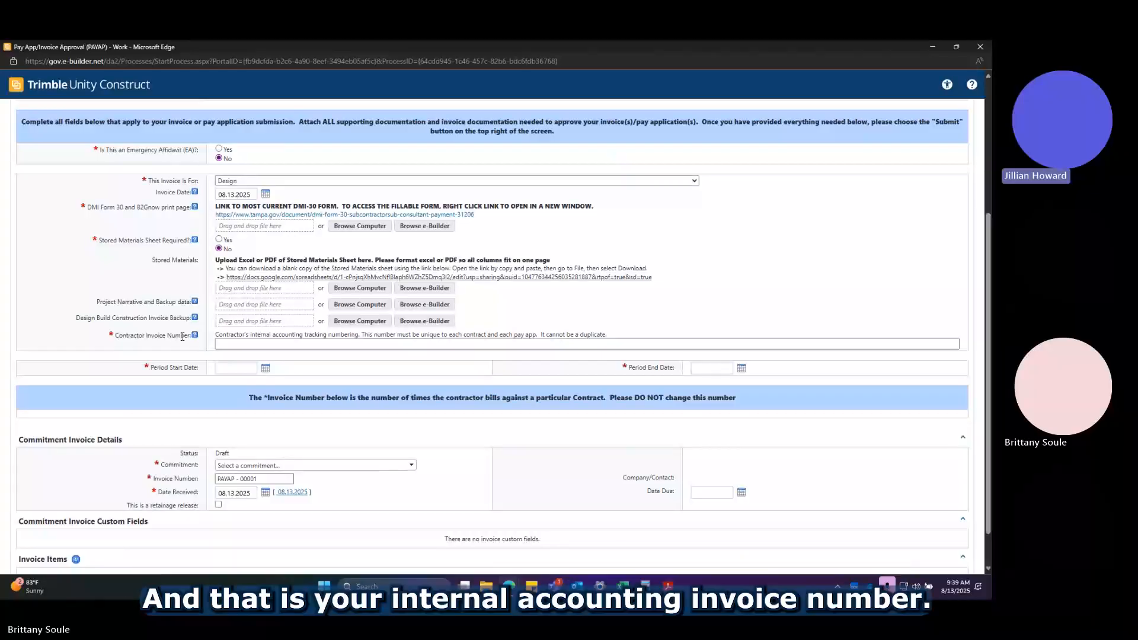
{"action": "left_click", "coordinate": [235, 345]}
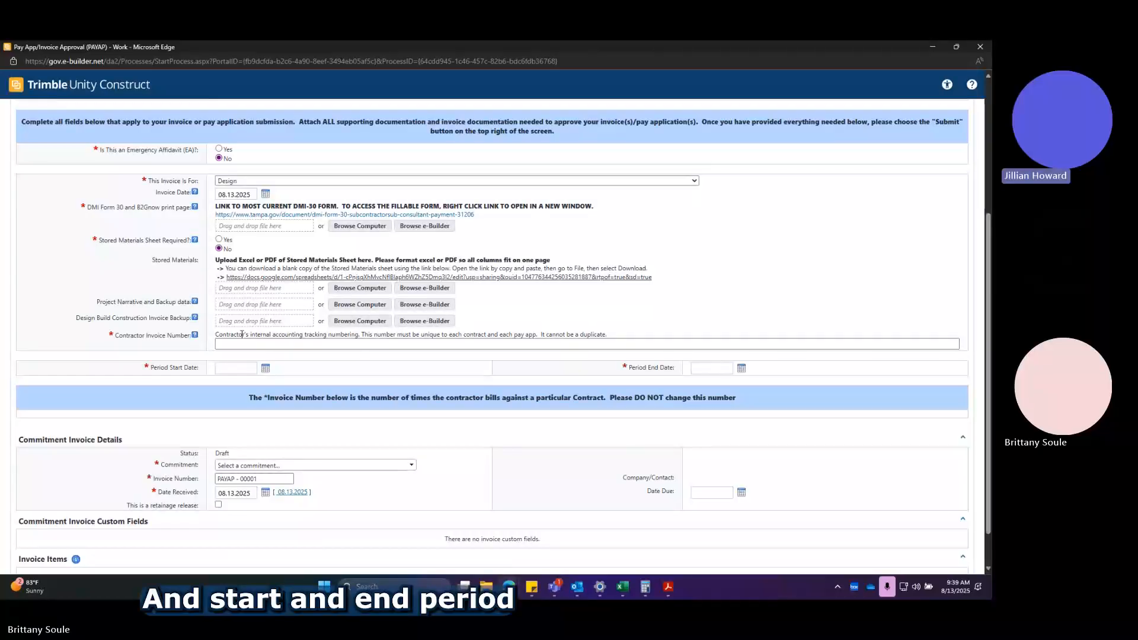
Check the calendar for the Period Start Date and close it without choosing a date.
{"action": "scroll", "coordinate": [229, 336], "scroll_direction": "down", "scroll_amount": 1}
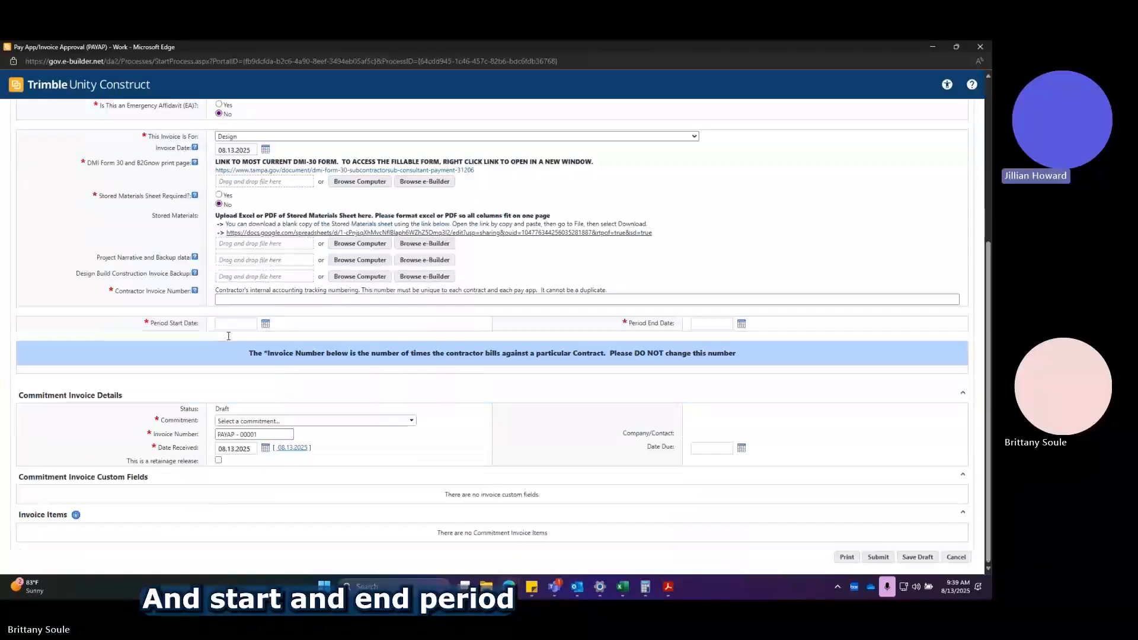
{"action": "left_click", "coordinate": [264, 324]}
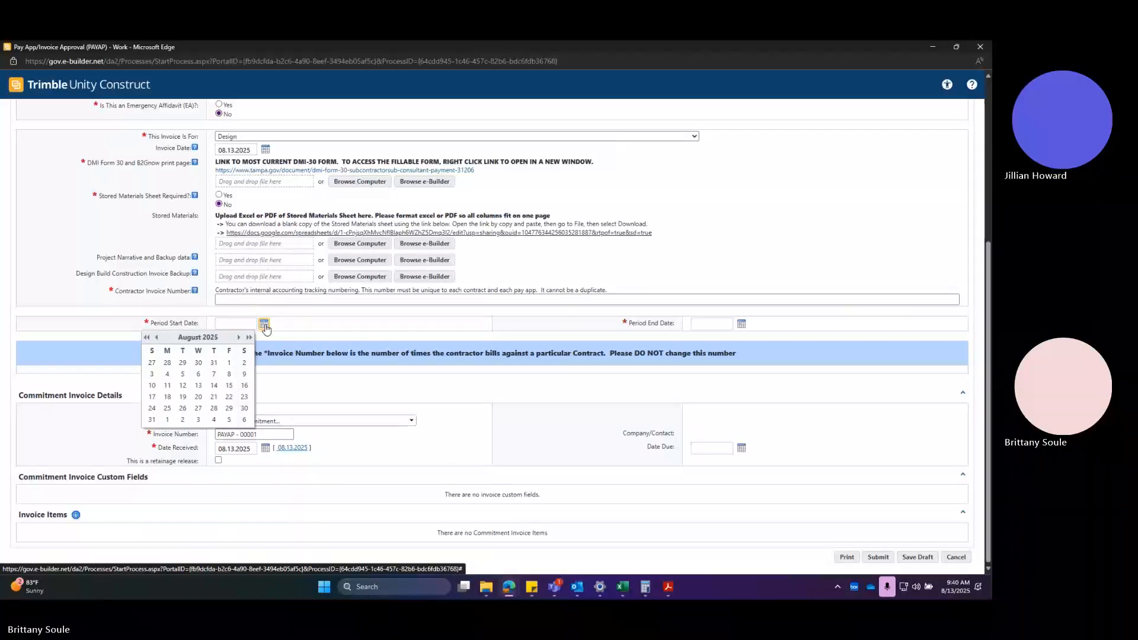
{"action": "left_click", "coordinate": [265, 325]}
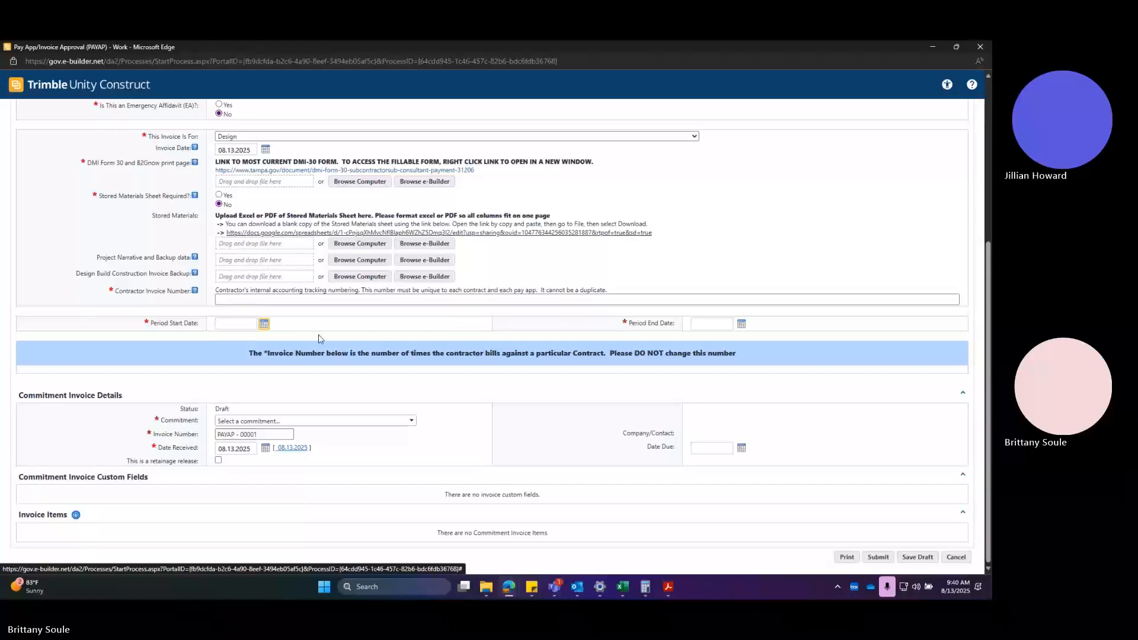
{"action": "left_click", "coordinate": [263, 324]}
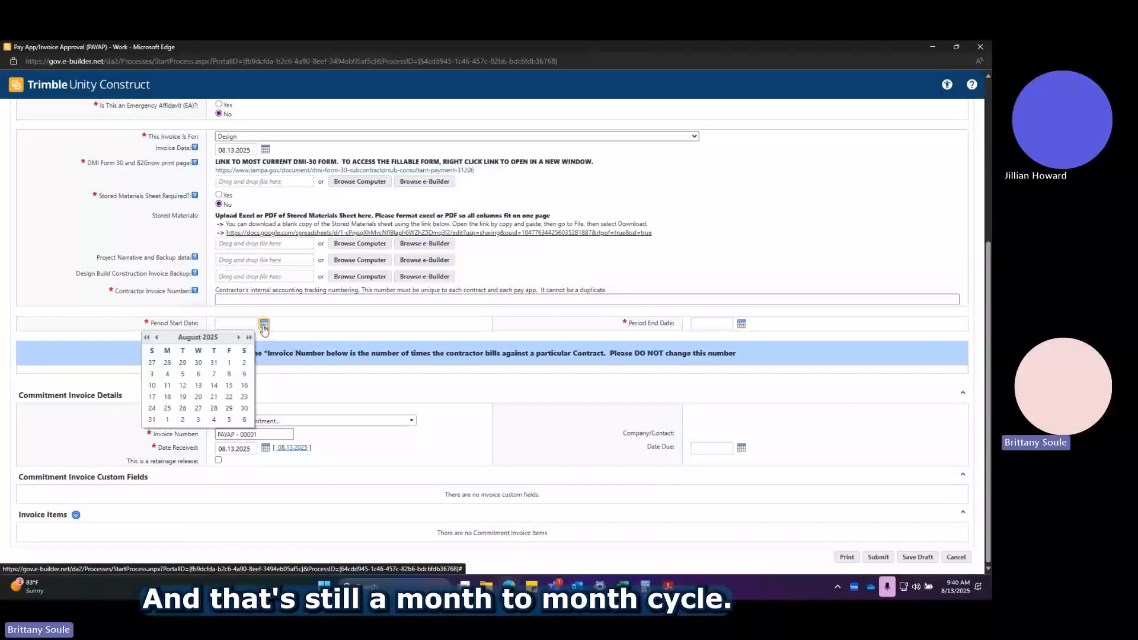
{"action": "left_click", "coordinate": [264, 326]}
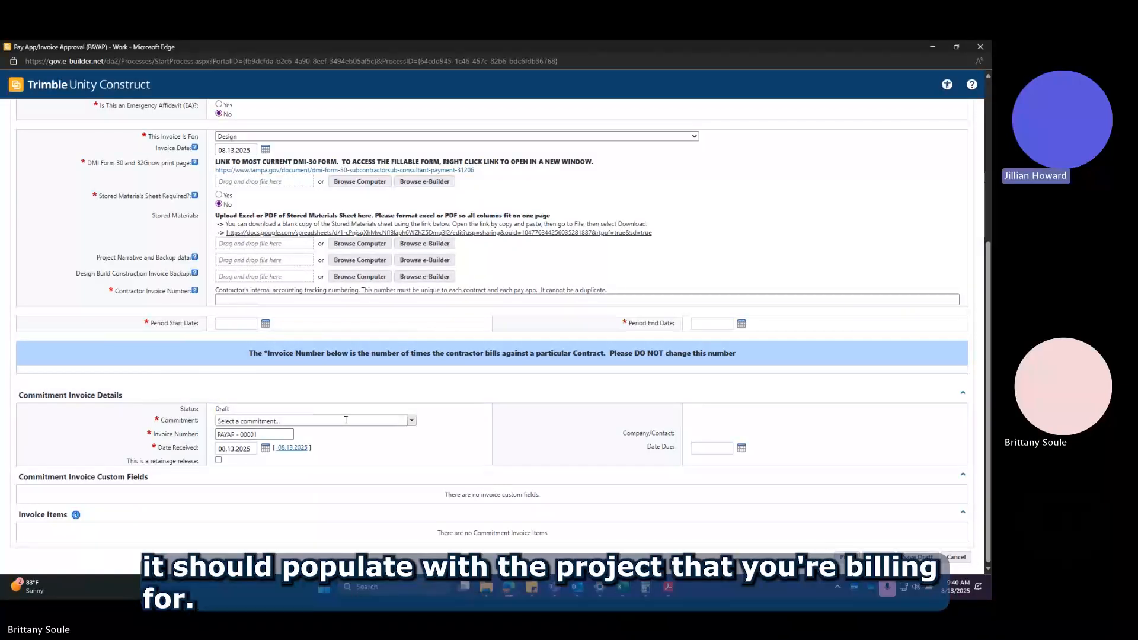
Select commitment 22-D-15701 - WOA#01 Mobility Fee & Multimodal Fee Update Services, leave the invoice number as is, and review the invoice items table.
{"action": "left_click", "coordinate": [412, 421]}
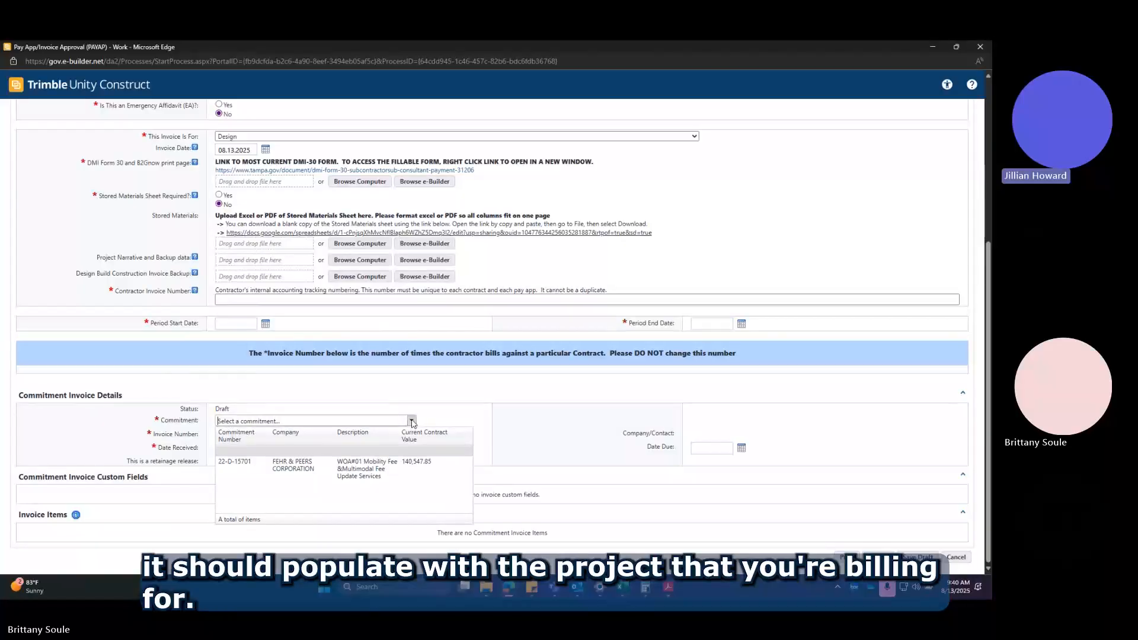
{"action": "left_click", "coordinate": [381, 469]}
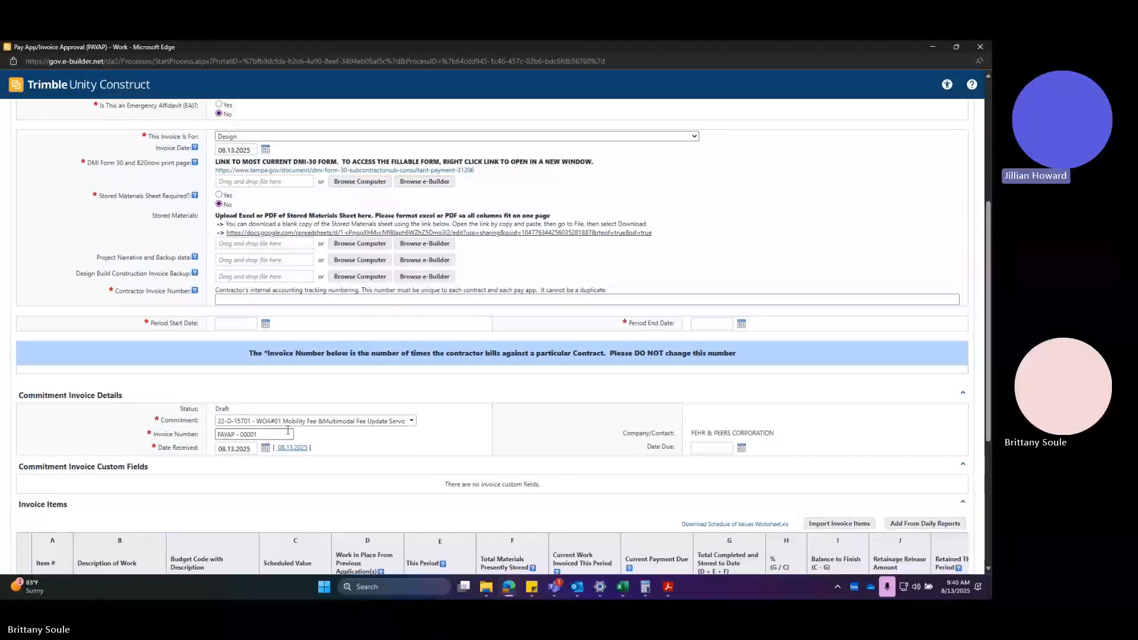
{"action": "left_click", "coordinate": [261, 435]}
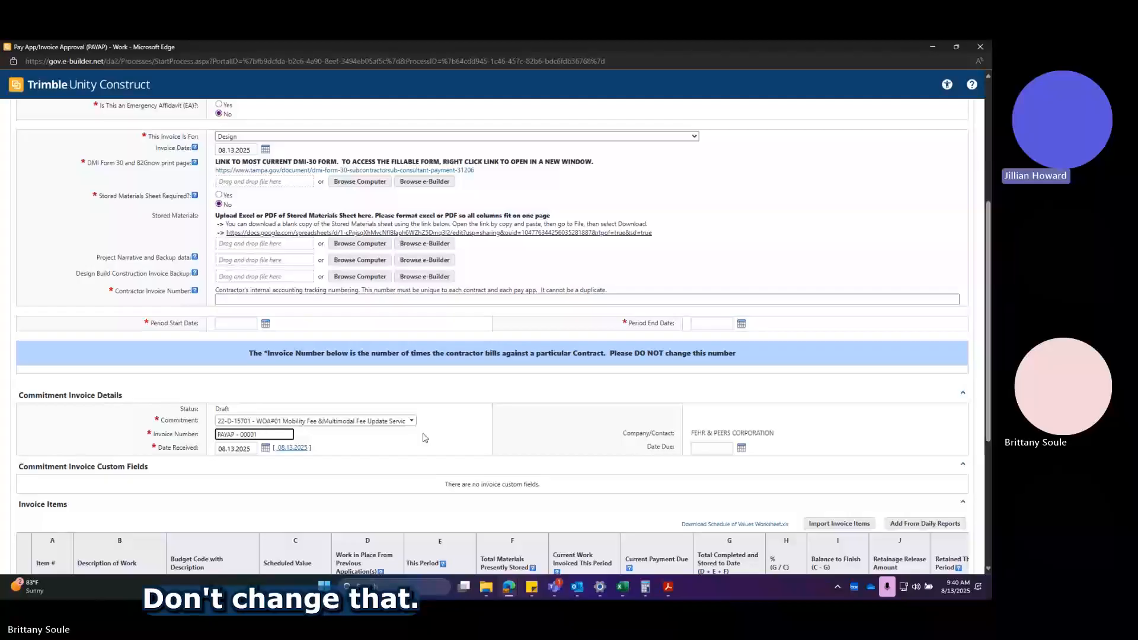
{"action": "double_click", "coordinate": [479, 428]}
{"action": "left_click", "coordinate": [408, 383]}
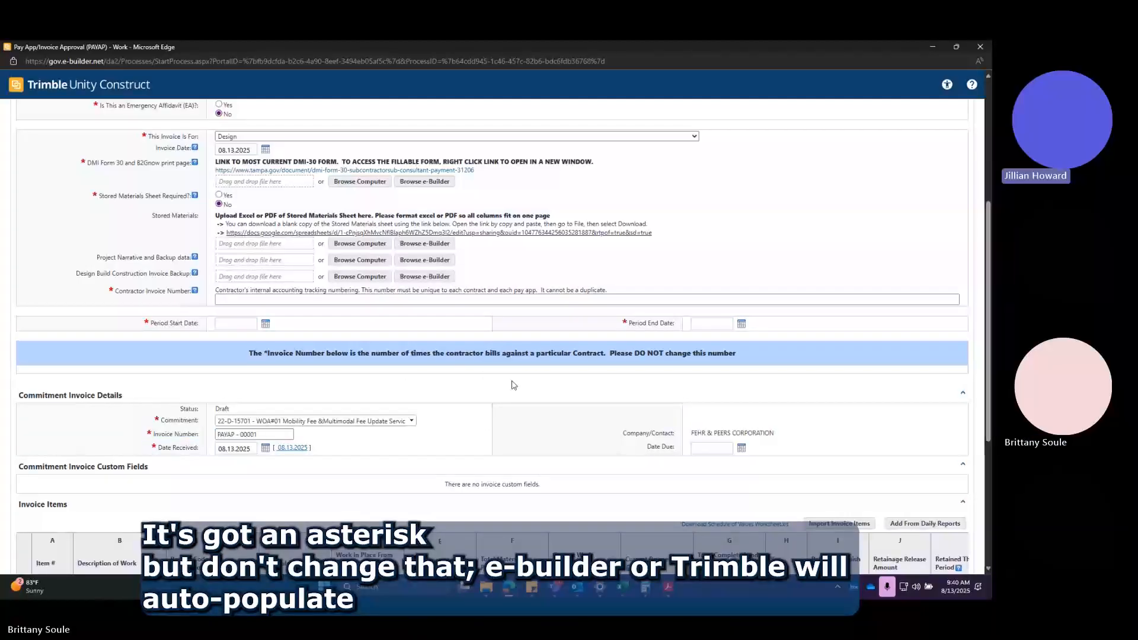
{"action": "scroll", "coordinate": [514, 385], "scroll_direction": "down", "scroll_amount": 1}
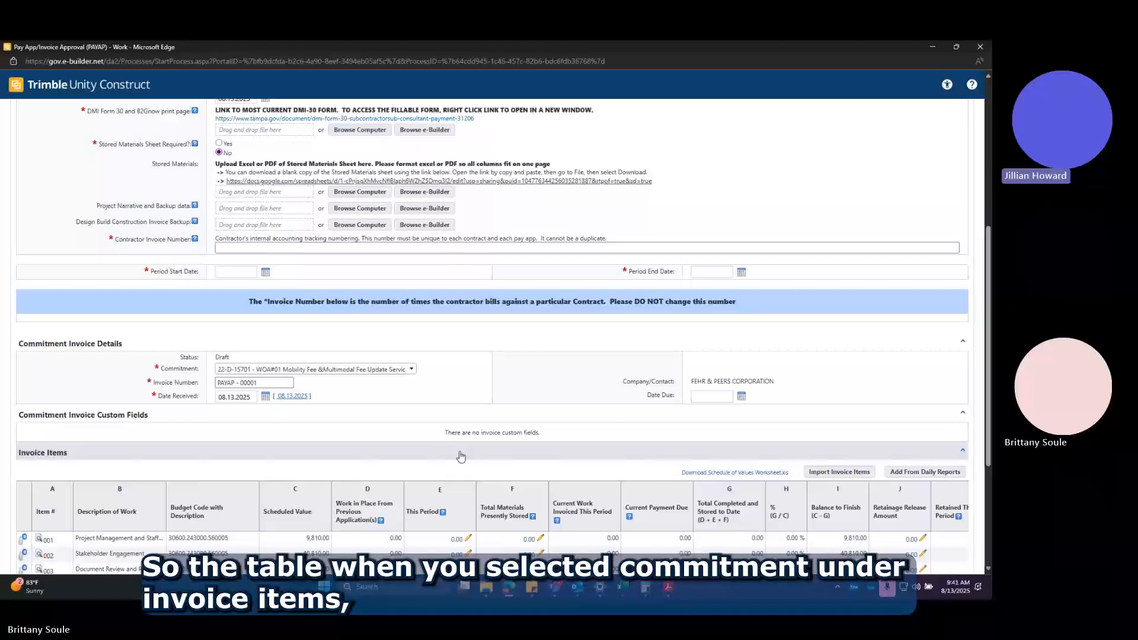
{"action": "scroll", "coordinate": [366, 457], "scroll_direction": "down", "scroll_amount": 4}
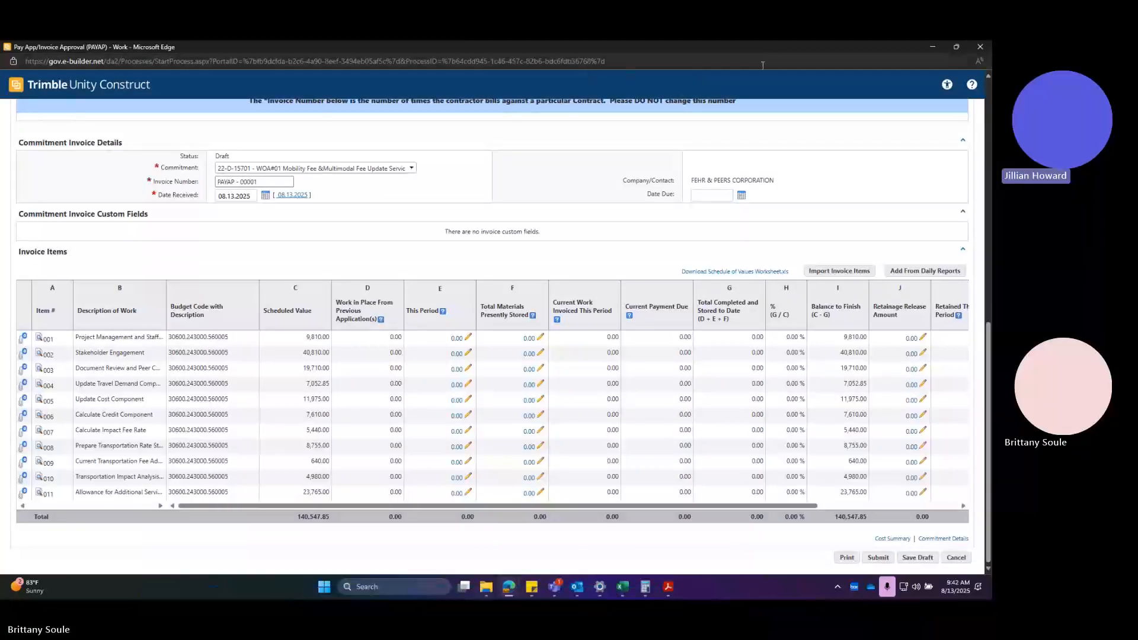
Leave the invoice form open and go to the process list of the Mobility Fee and Multimodal Fee Update Services project.
{"action": "left_click", "coordinate": [933, 48]}
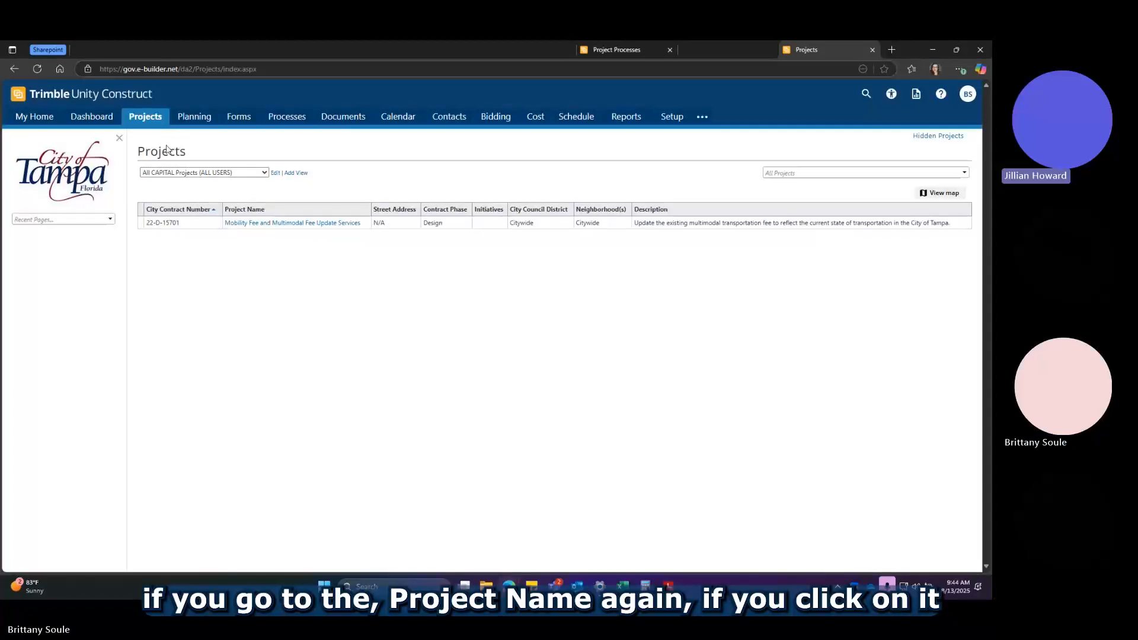
{"action": "left_click", "coordinate": [289, 223]}
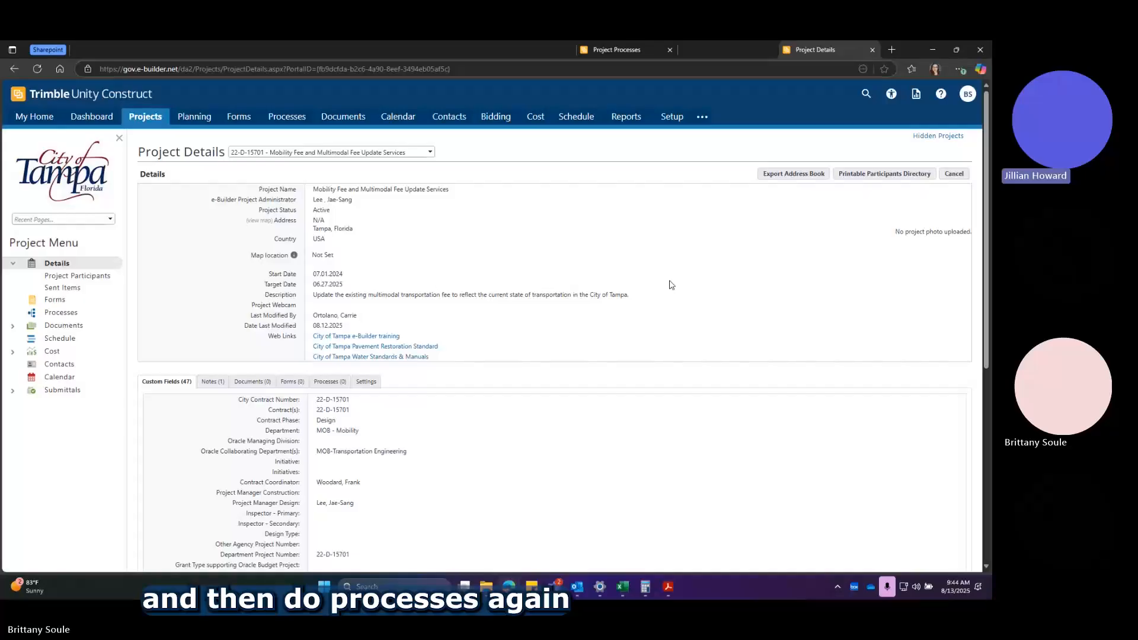
{"action": "left_click", "coordinate": [61, 314]}
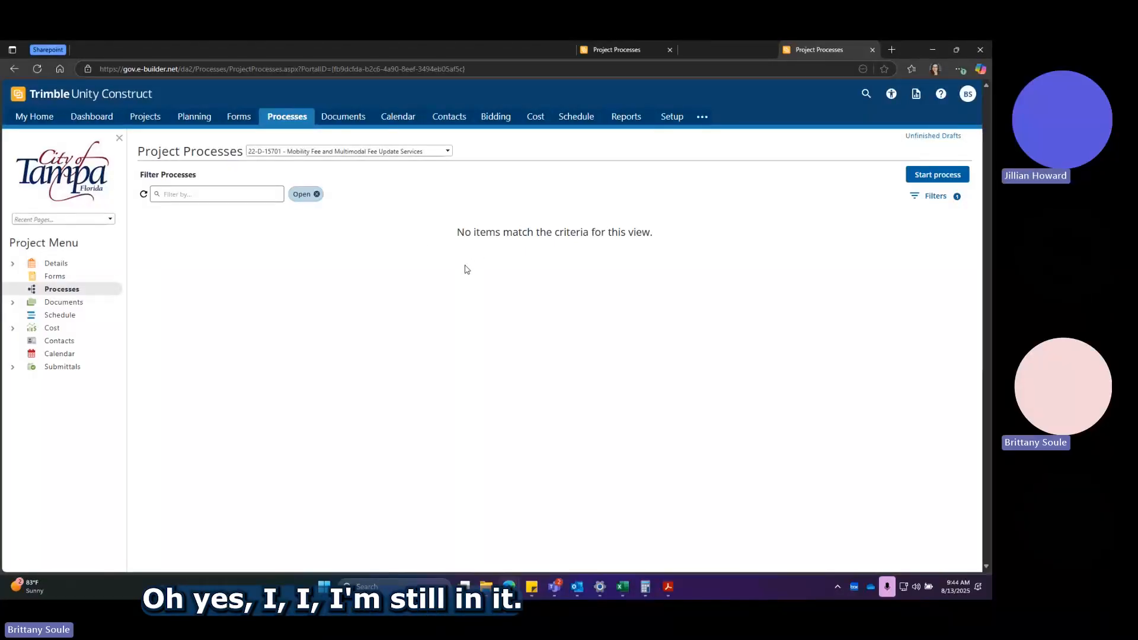
Return to the open Pay App/Invoice Approval form and save it as a draft.
{"action": "mouse_move", "coordinate": [508, 586]}
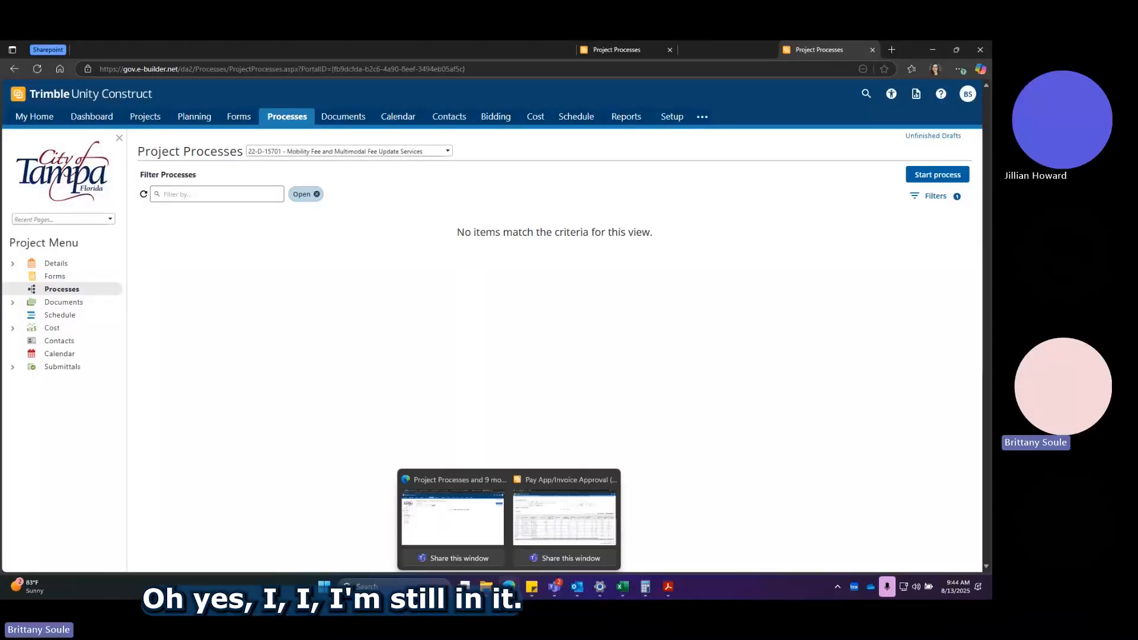
{"action": "left_click", "coordinate": [564, 527]}
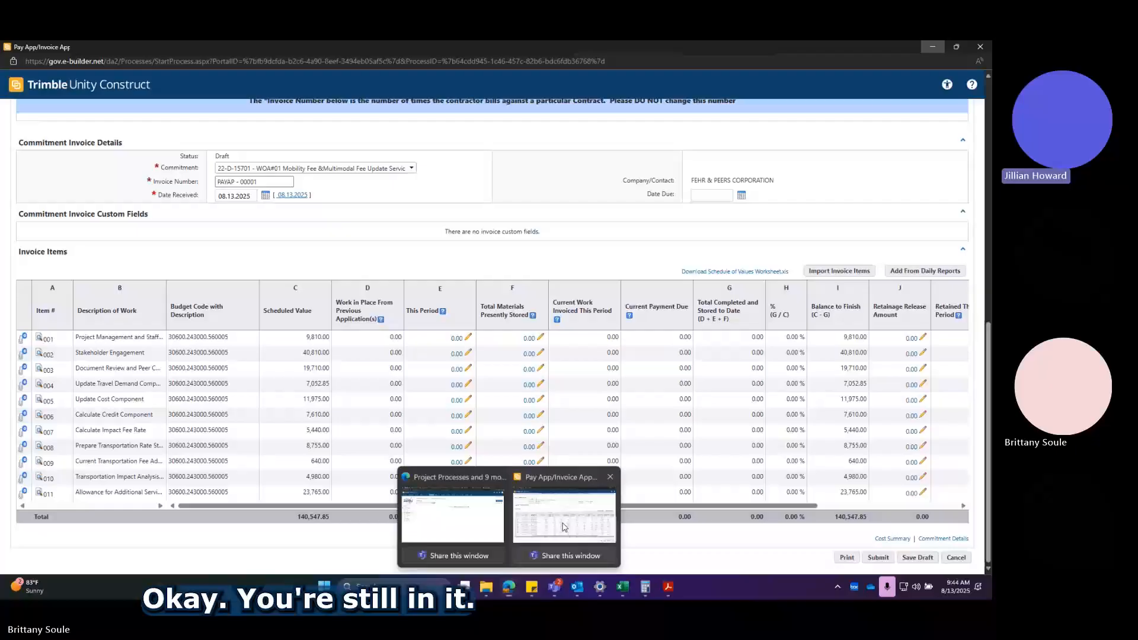
{"action": "left_click", "coordinate": [918, 557]}
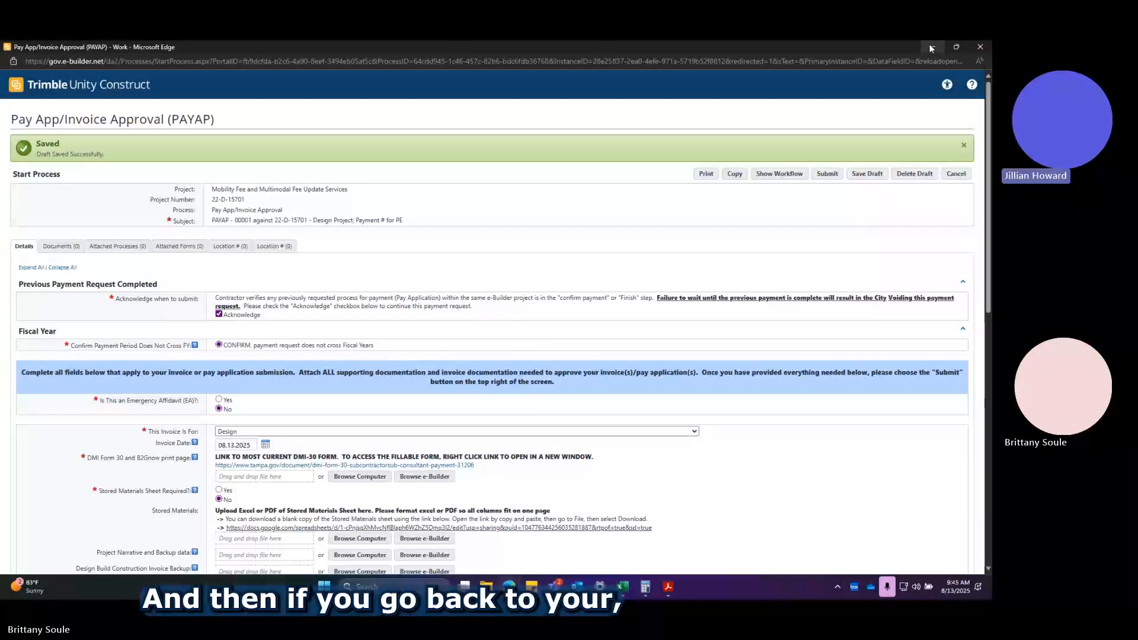
Go back to the Project Processes page and reload it.
{"action": "left_click", "coordinate": [932, 47]}
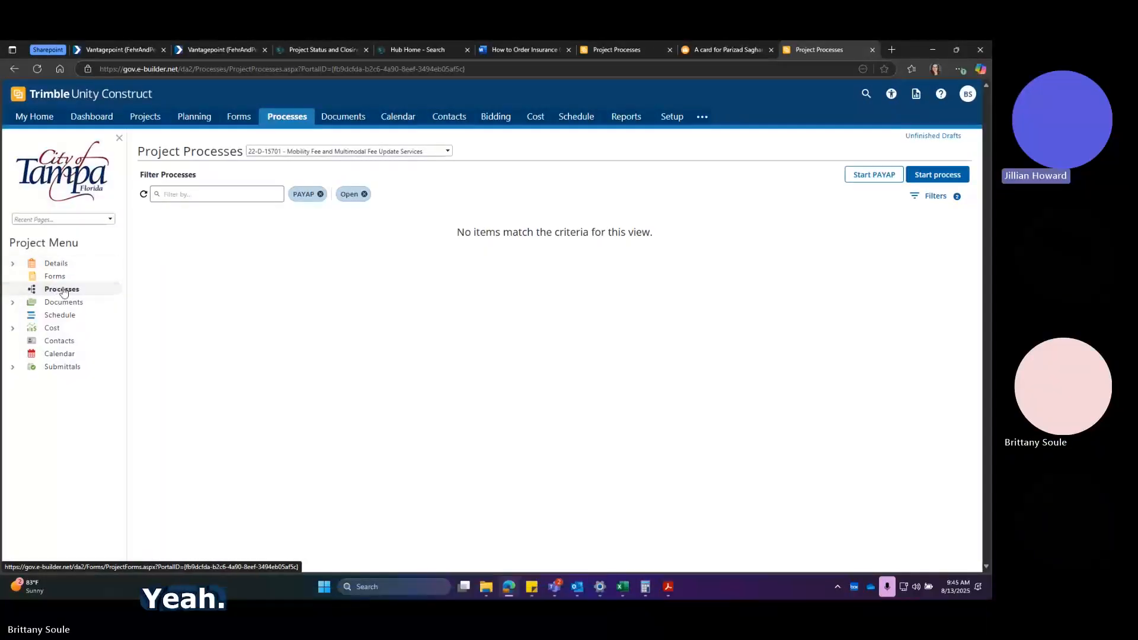
{"action": "left_click", "coordinate": [756, 71]}
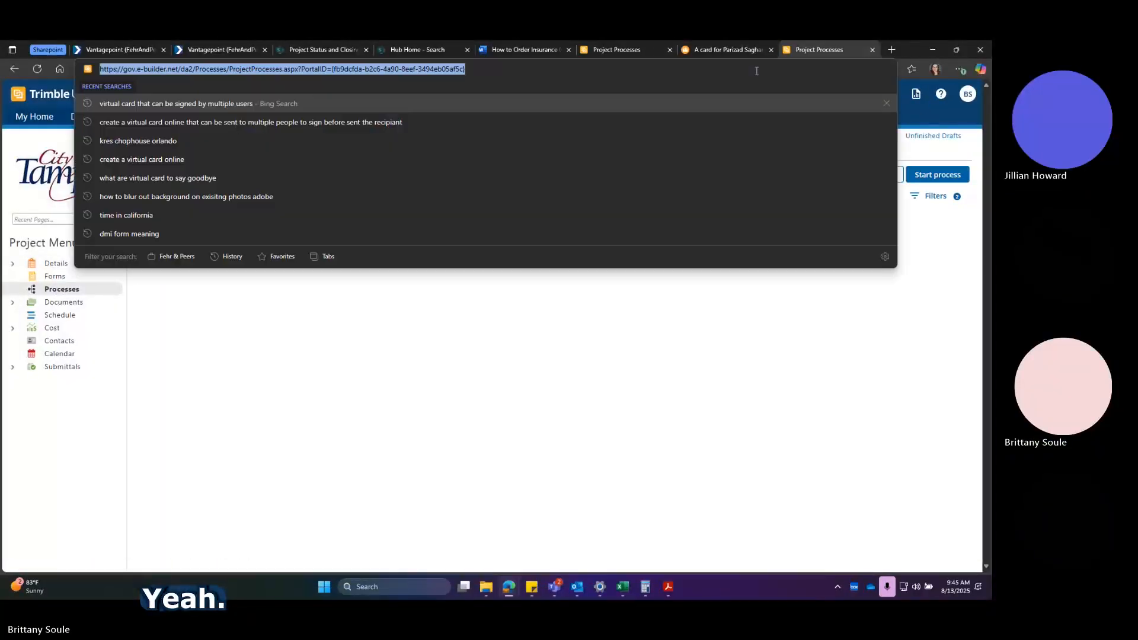
{"action": "key", "text": "Return"}
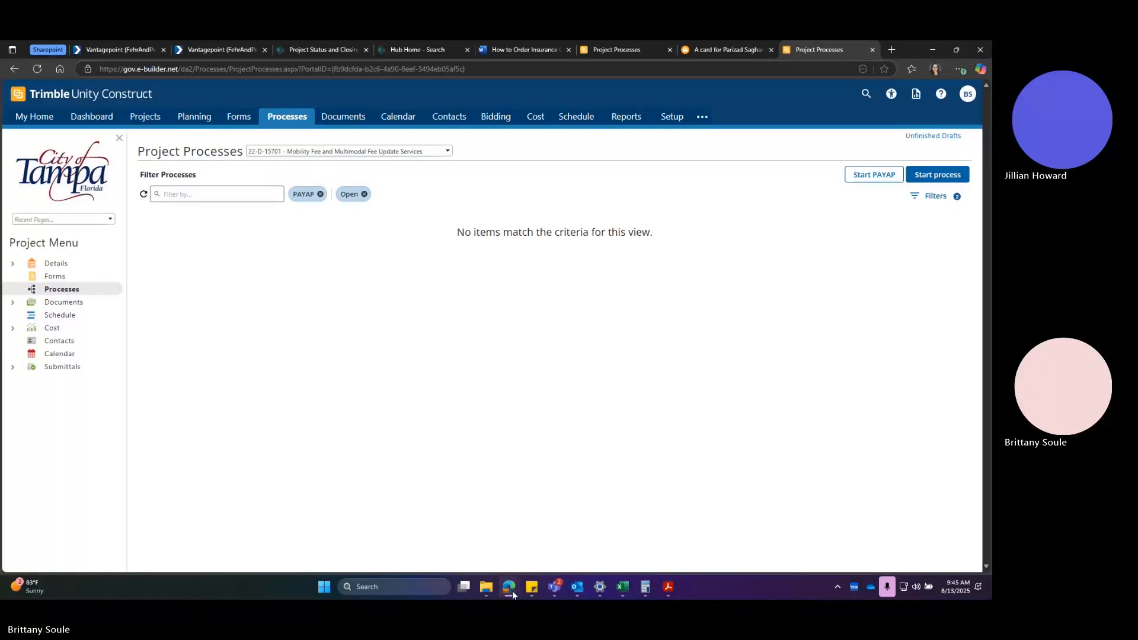
{"action": "mouse_move", "coordinate": [512, 591]}
{"action": "left_click", "coordinate": [557, 514]}
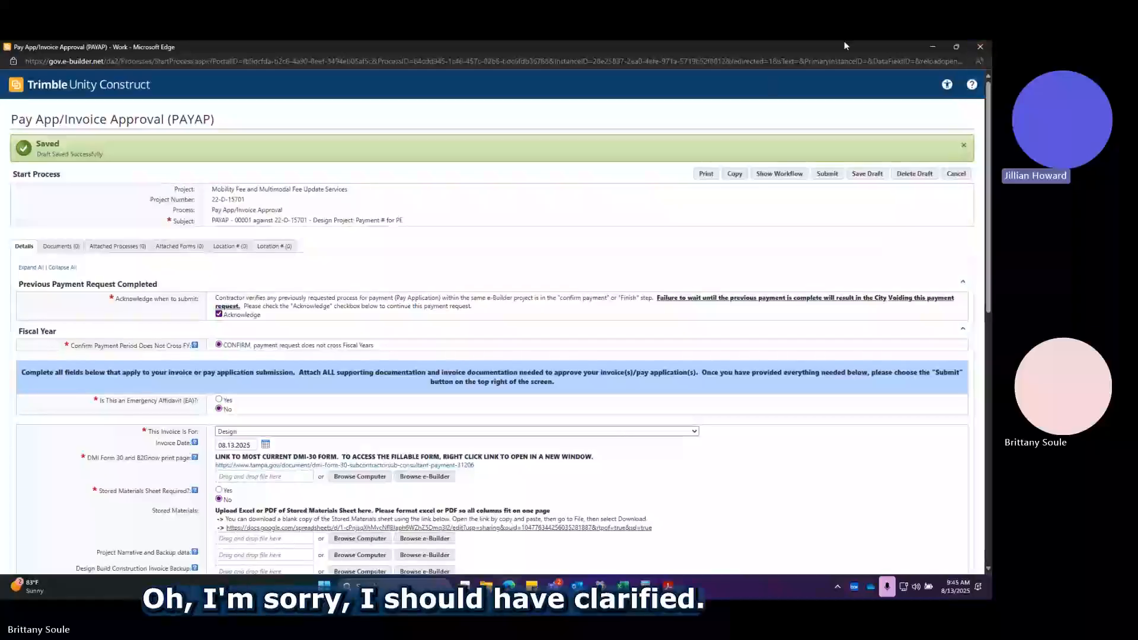
{"action": "left_click", "coordinate": [933, 48]}
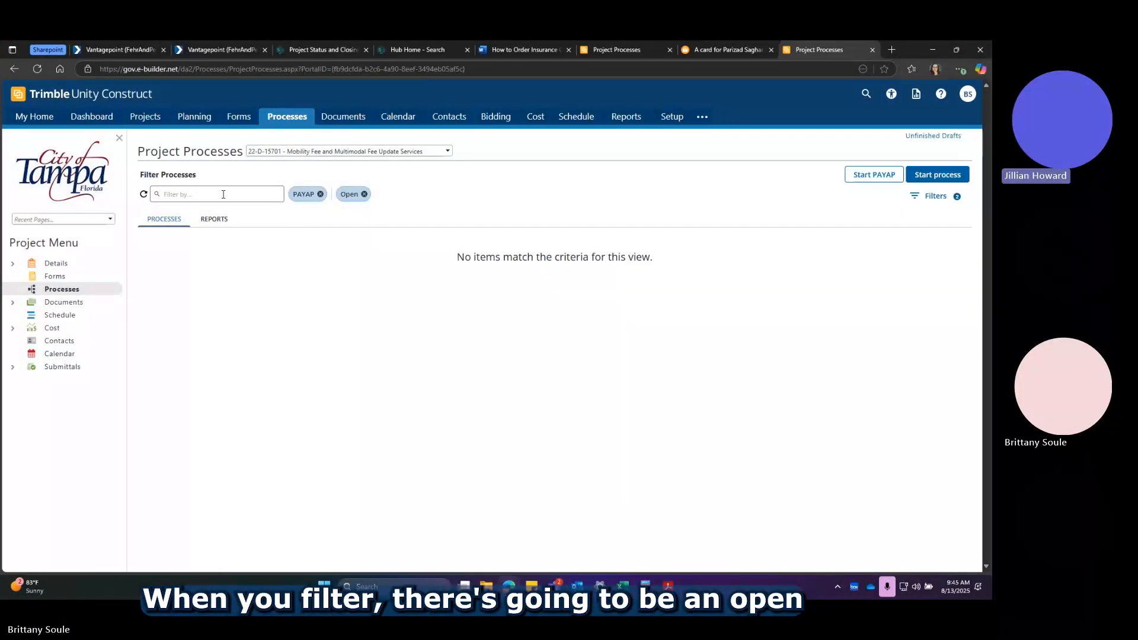
{"action": "left_click", "coordinate": [181, 194]}
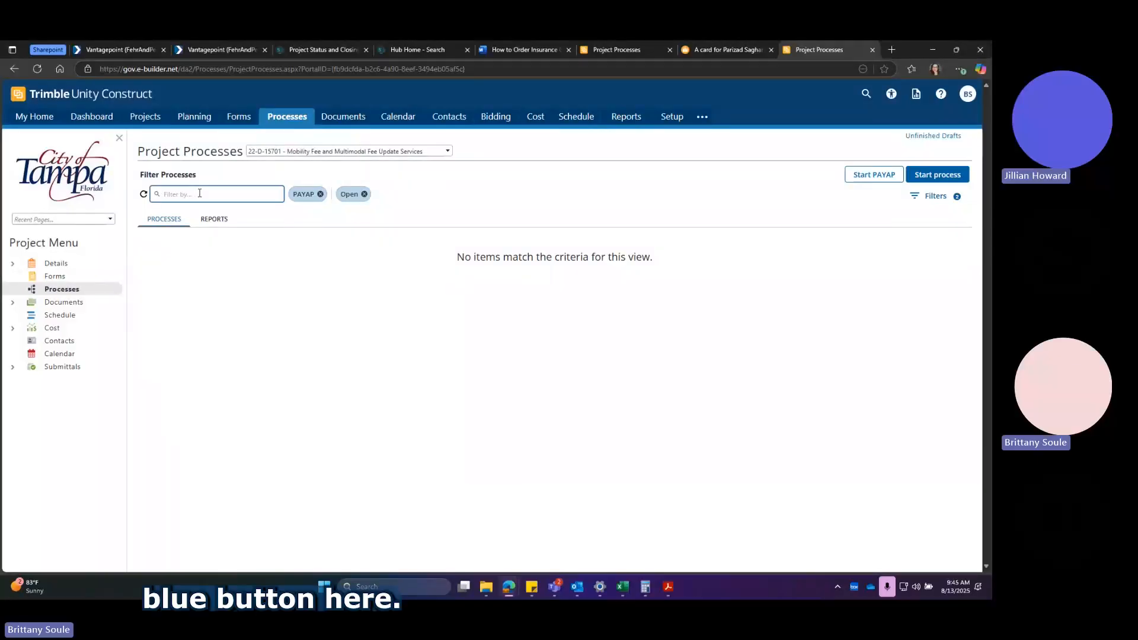
{"action": "right_click", "coordinate": [213, 194]}
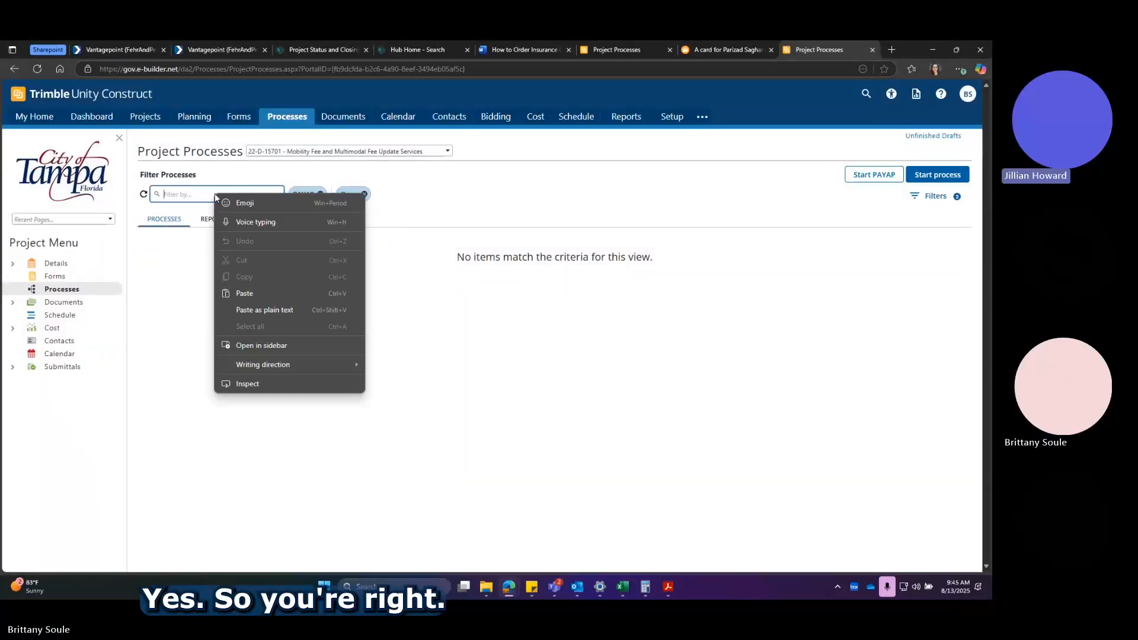
{"action": "left_click", "coordinate": [434, 189]}
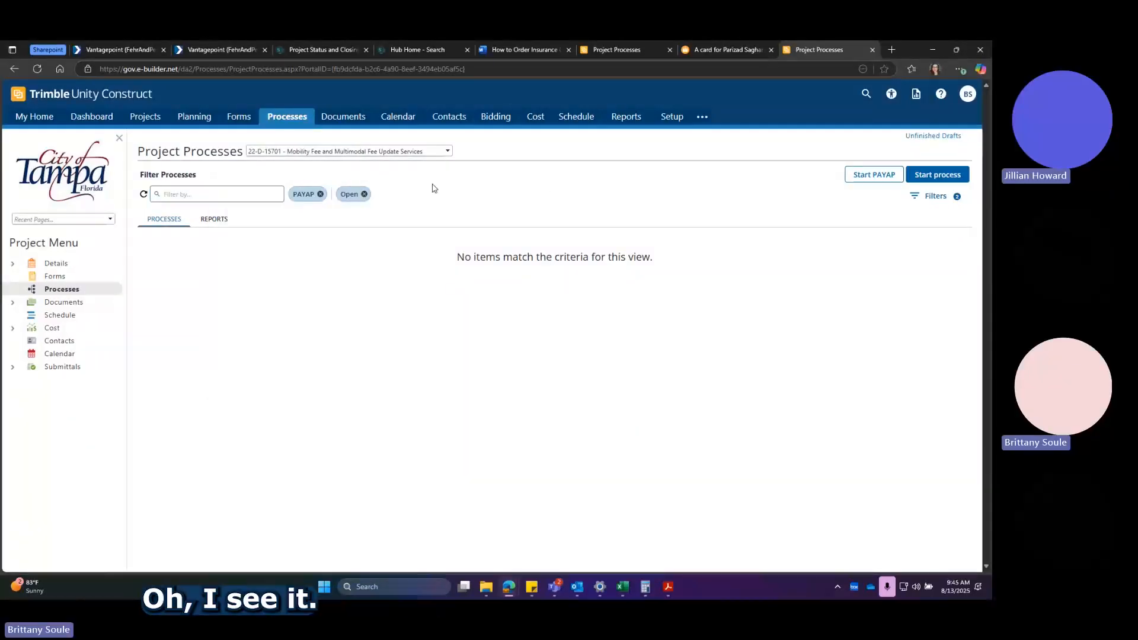
Remove the Open filter from the project's process list and open the saved PAYAP - 00001 draft.
{"action": "left_click", "coordinate": [364, 194]}
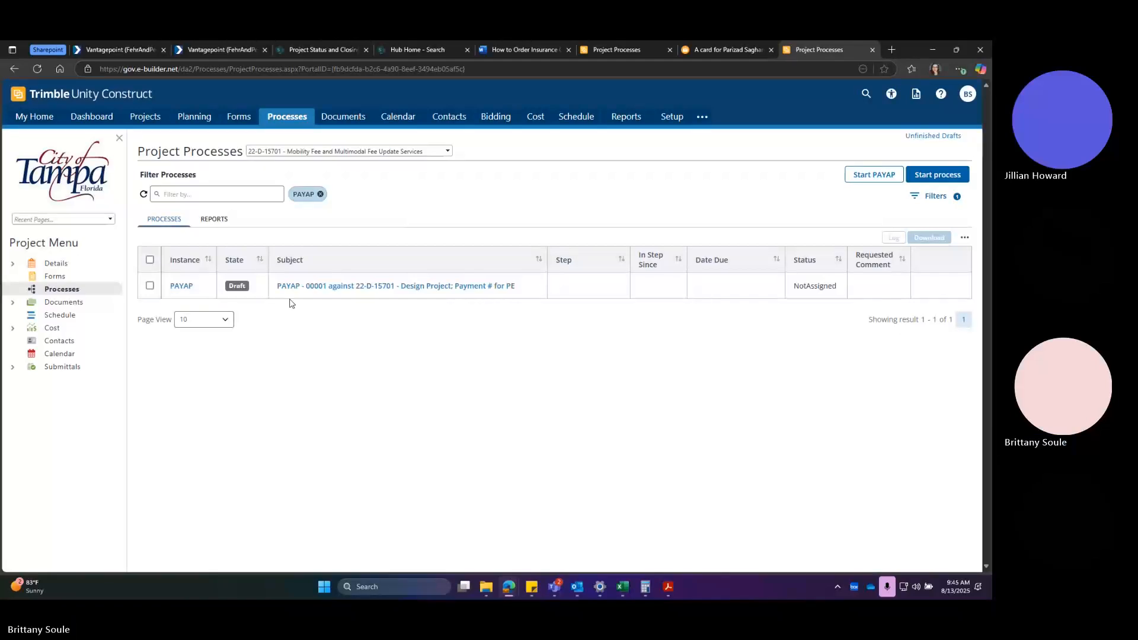
{"action": "left_click", "coordinate": [332, 287]}
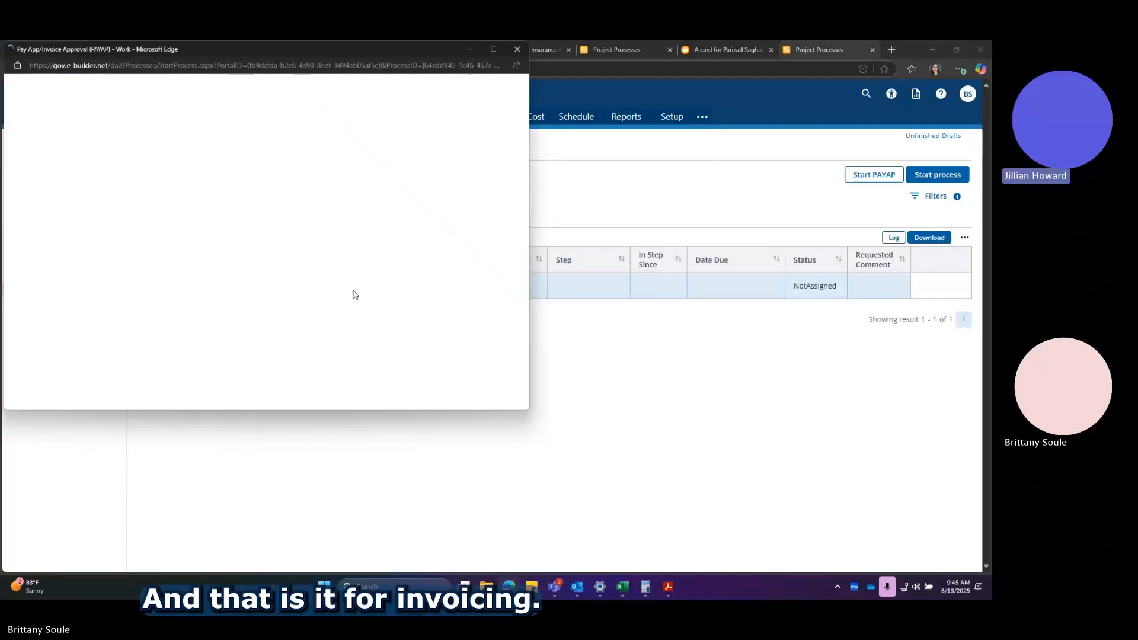